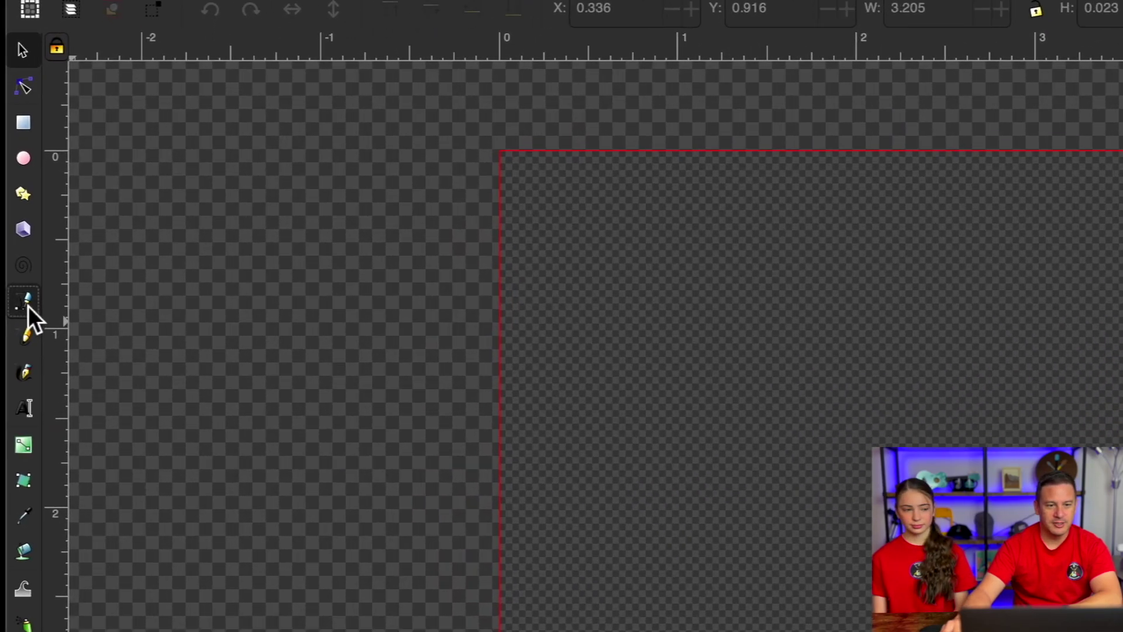
Step: Draw a straight line about 3 inches long across the upper page with the Pen tool
click(65, 209)
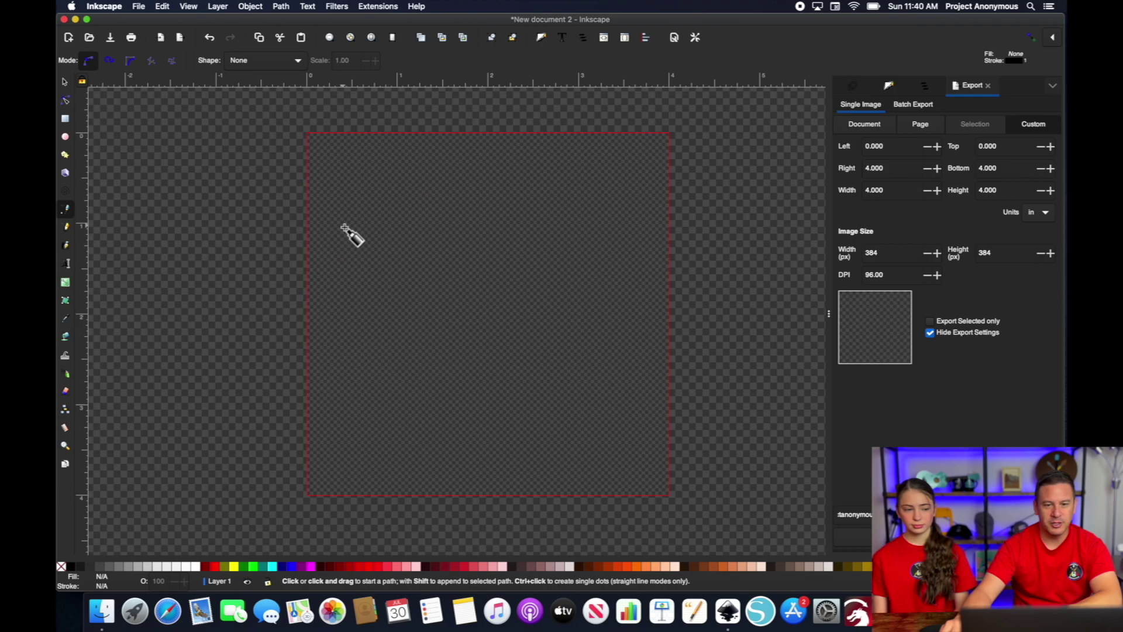
click(570, 332)
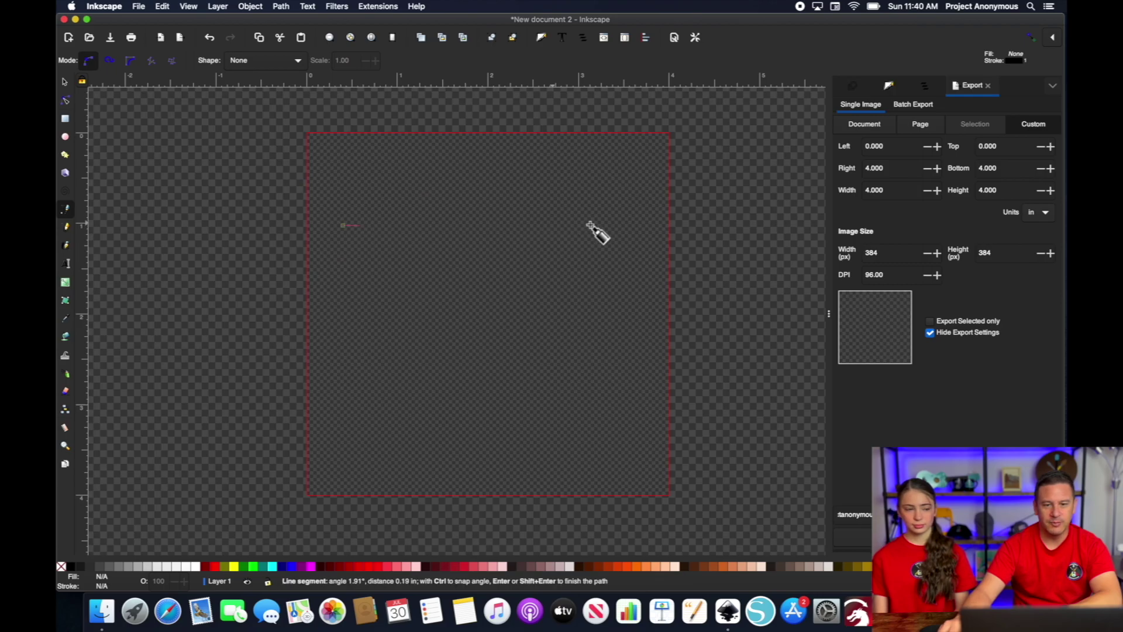
click(621, 224)
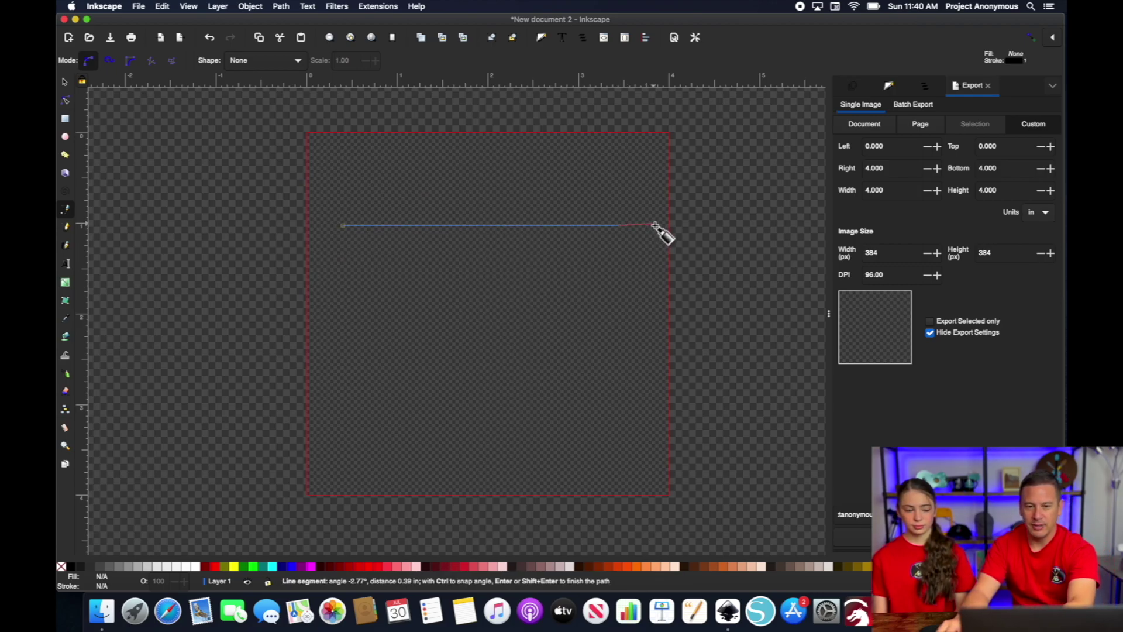
key(Return)
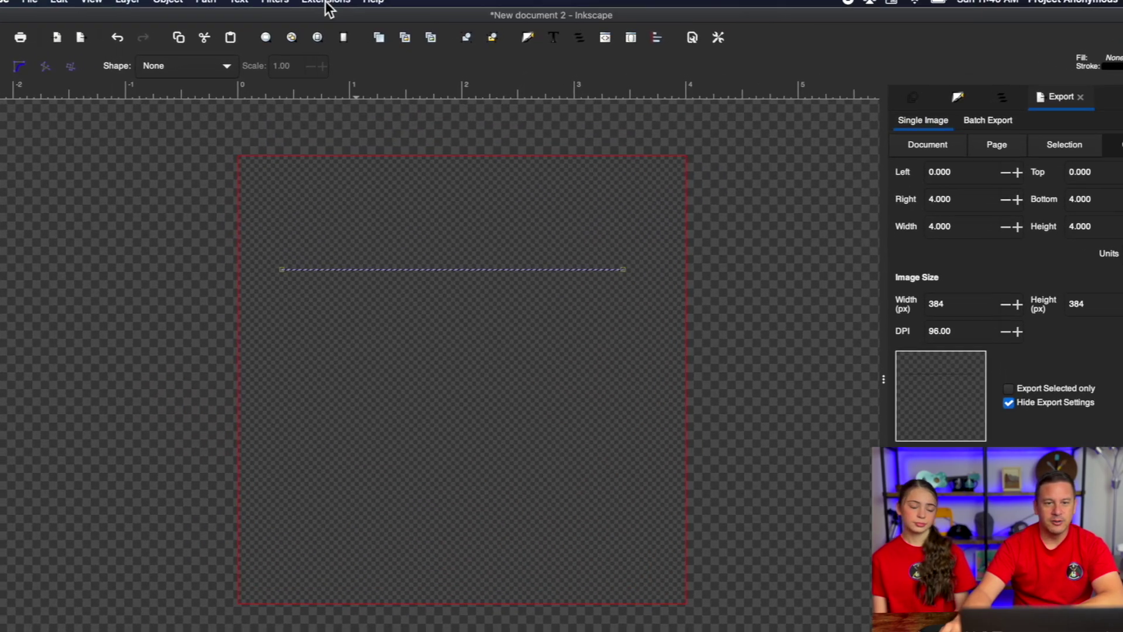
Step: Convert the line with Ink/Stitch's Stroke to Live Path Effect Satin using default settings
click(378, 7)
mouse_move(417, 126)
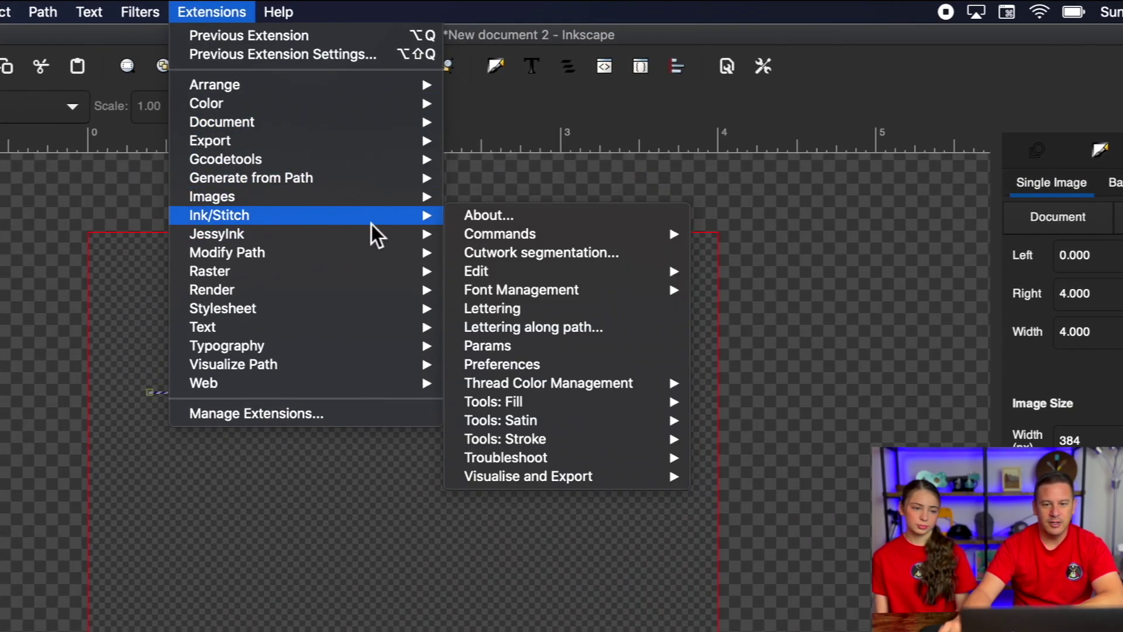
mouse_move(587, 418)
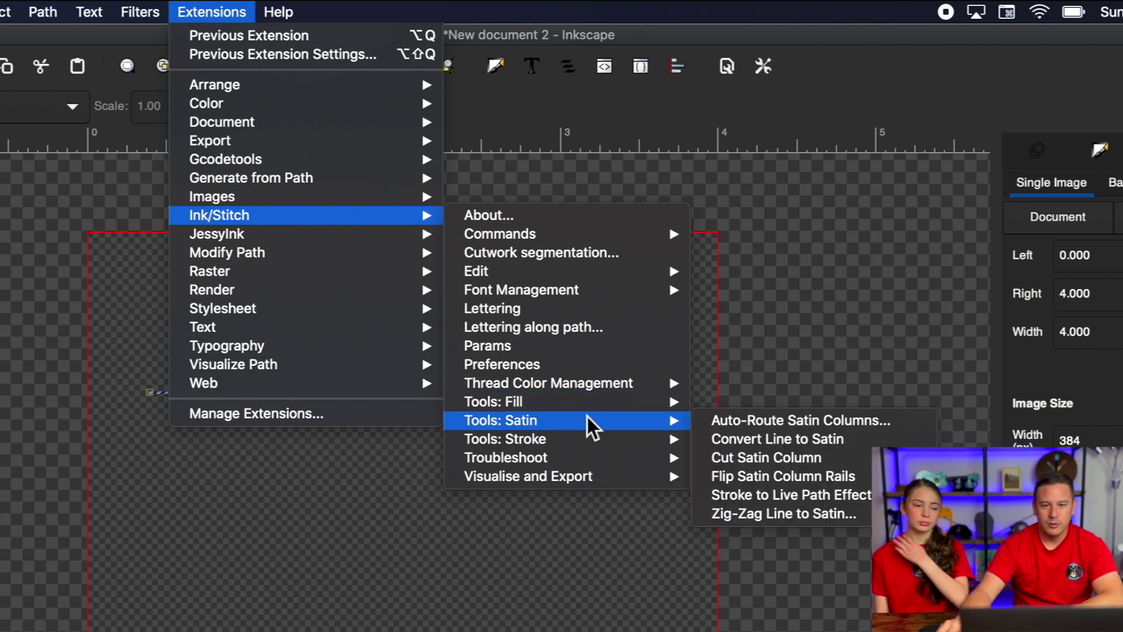
click(819, 496)
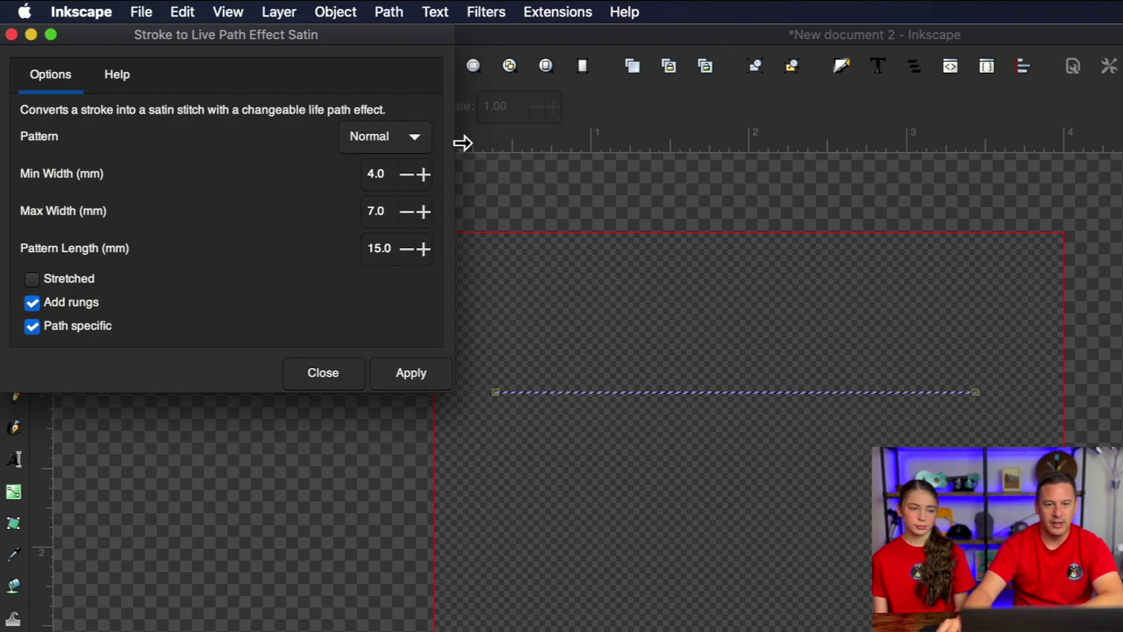
click(411, 381)
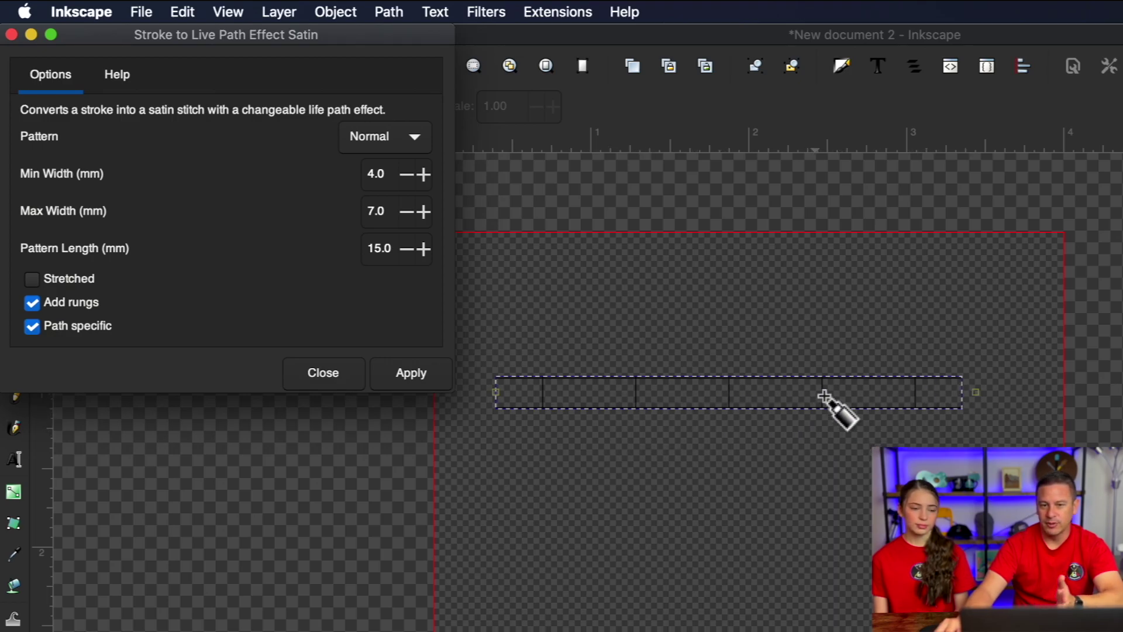
Step: Apply a Pearls satin pattern with max width 4.0, pattern length 5.6 and min width 1.3 mm
click(415, 142)
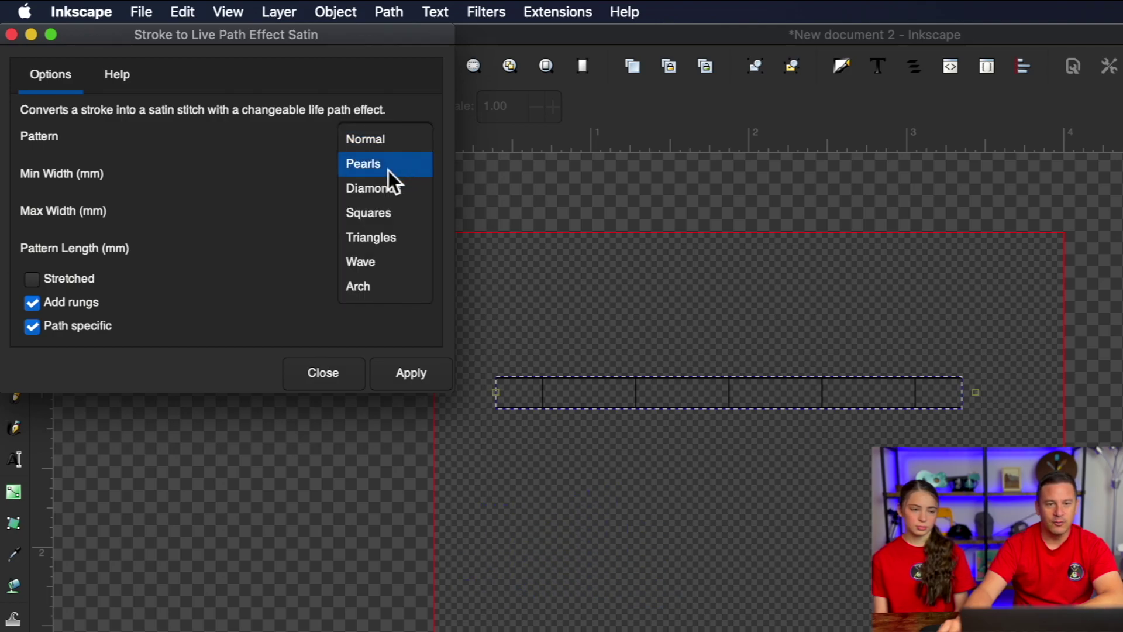
click(364, 170)
click(419, 379)
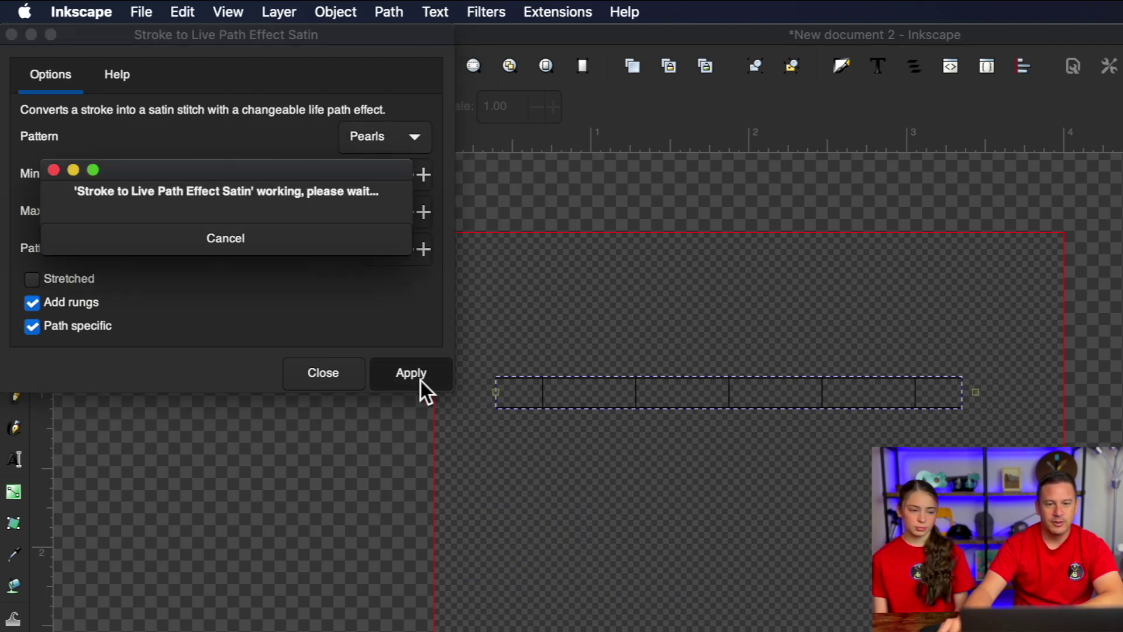
click(409, 220)
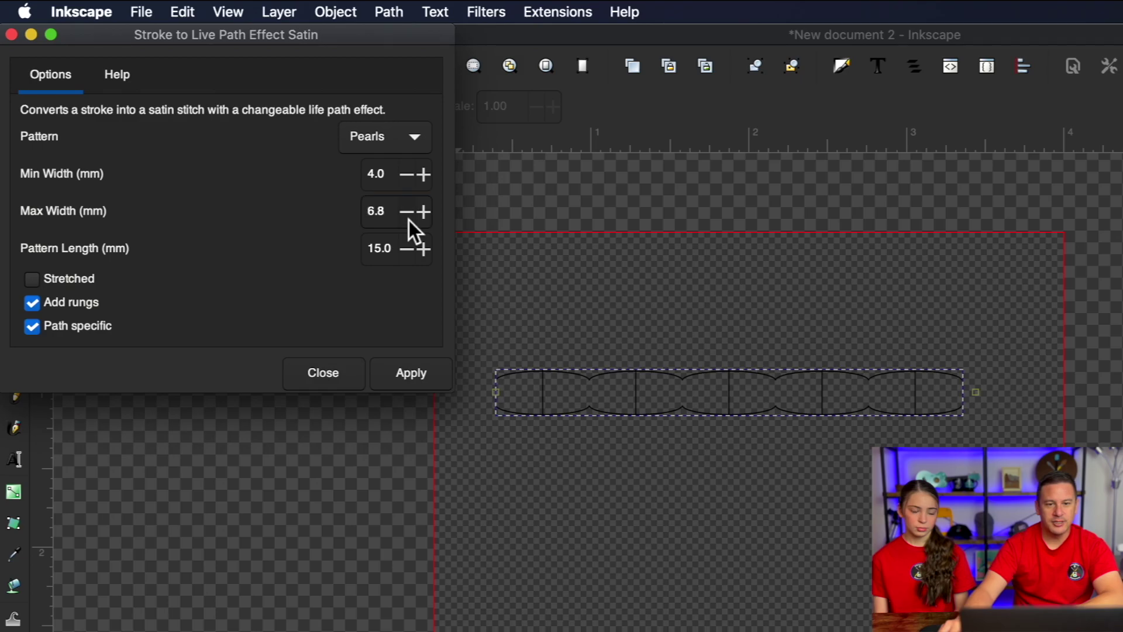
click(409, 220)
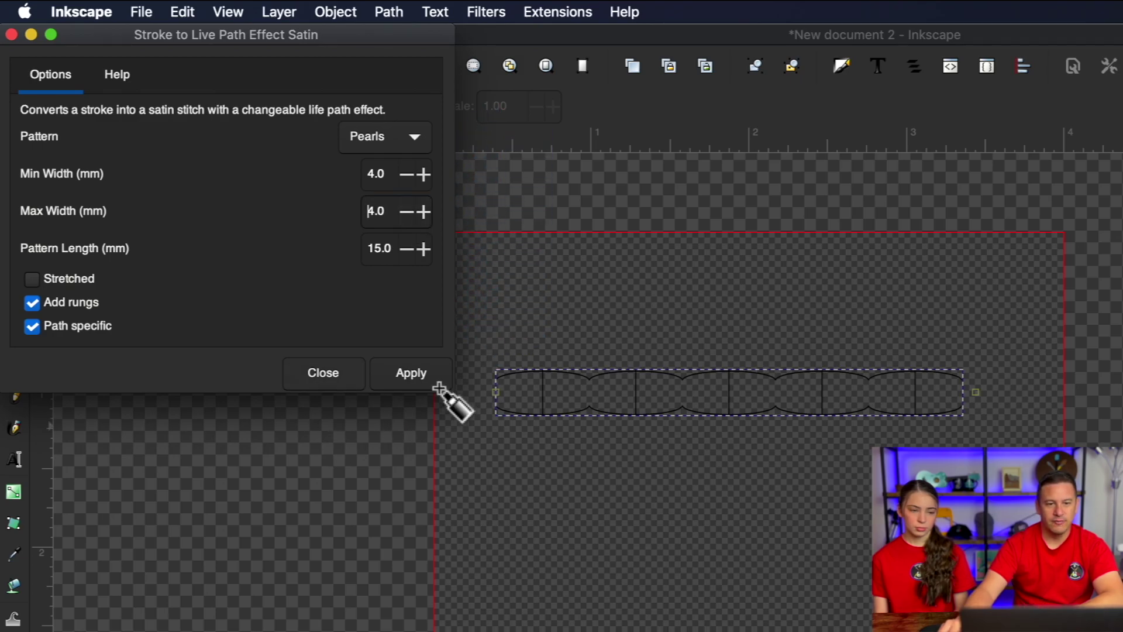
click(409, 255)
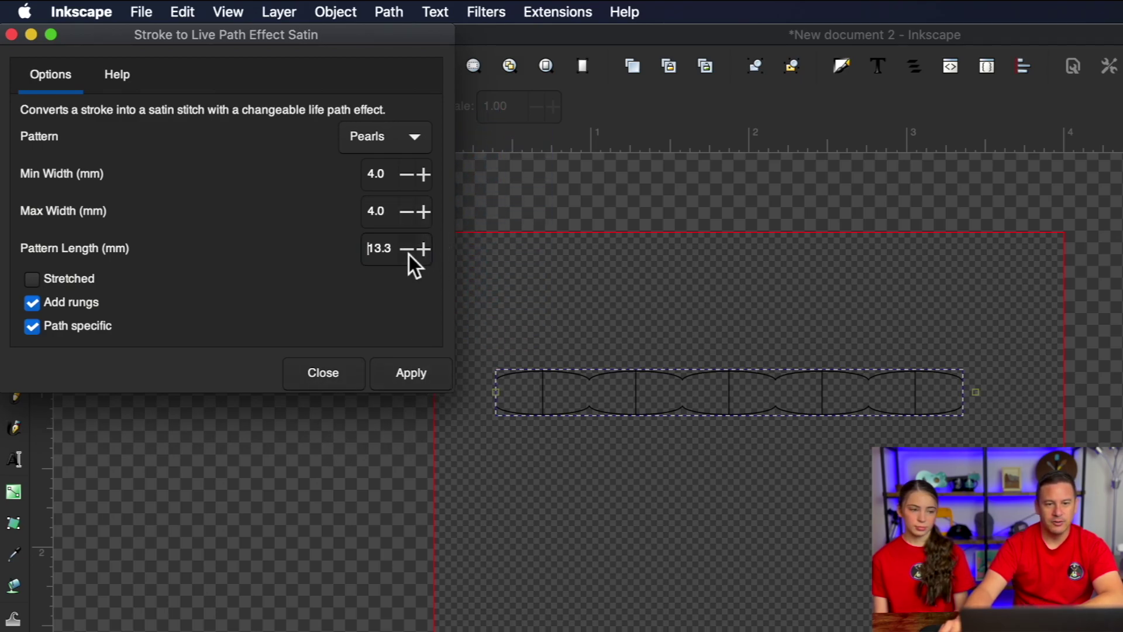
click(409, 254)
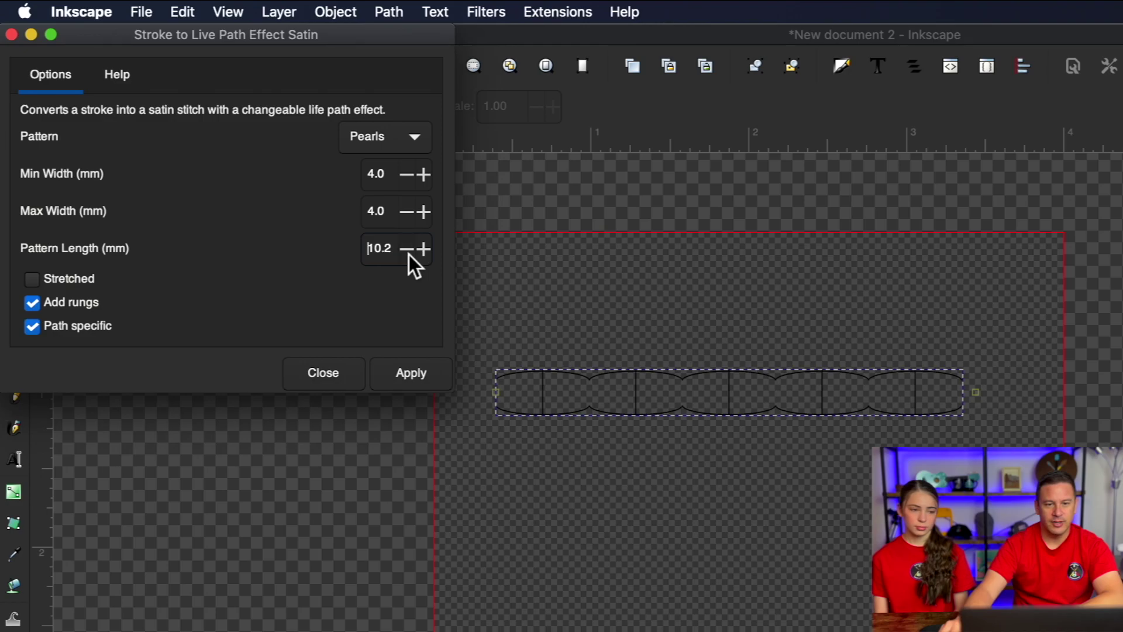
click(411, 373)
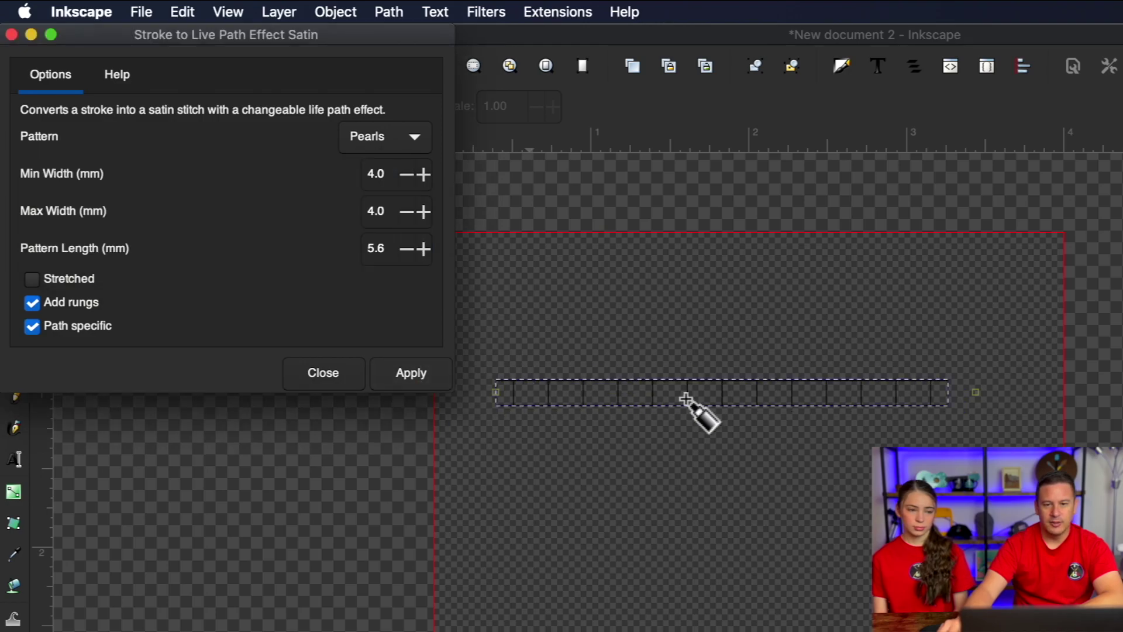
click(408, 174)
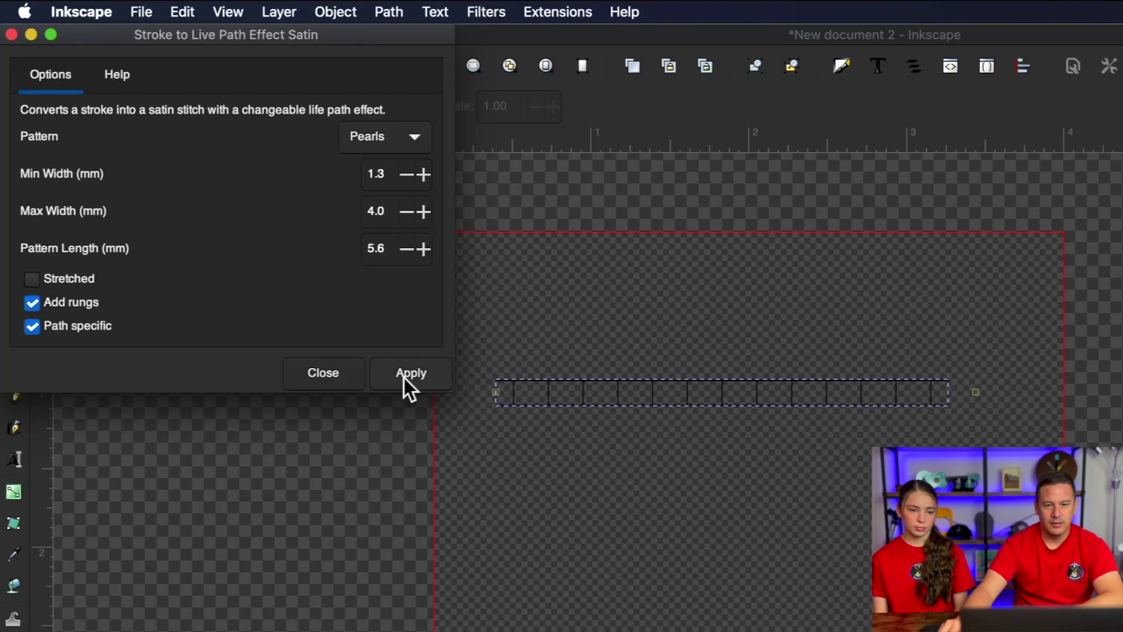
click(404, 374)
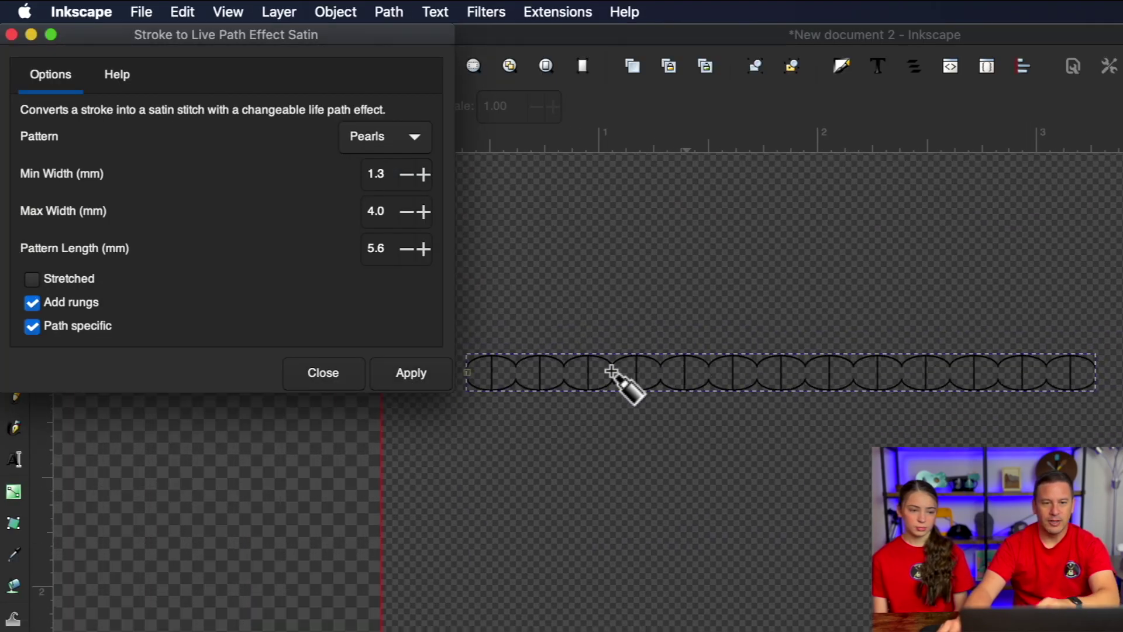
Step: Try the Diamonds and Squares patterns, then apply the Triangles pattern
click(423, 145)
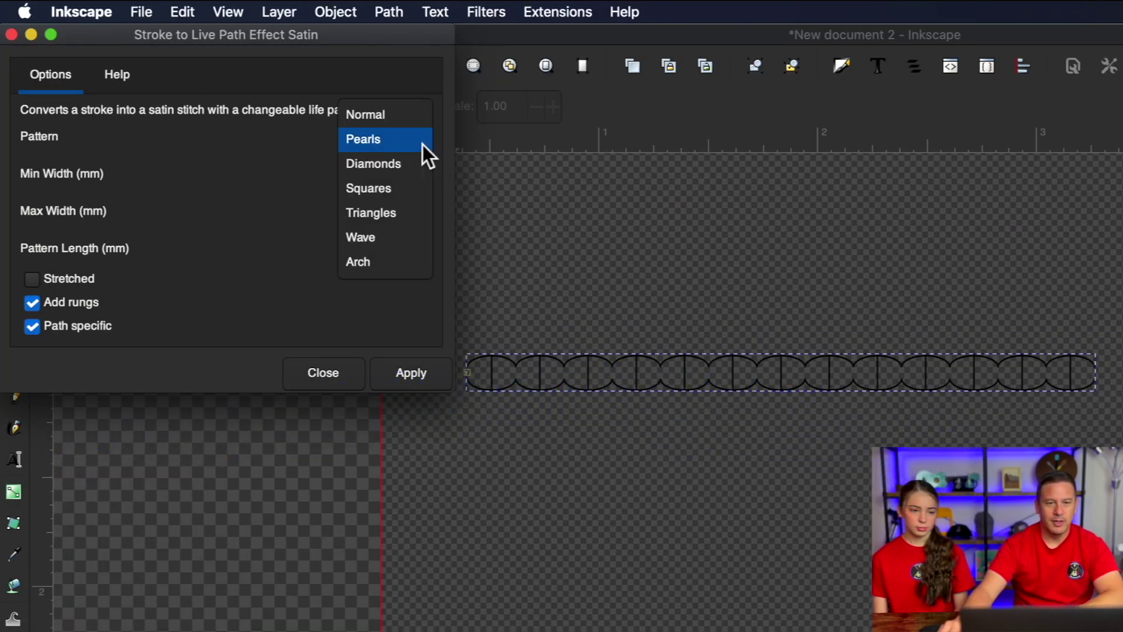
click(405, 160)
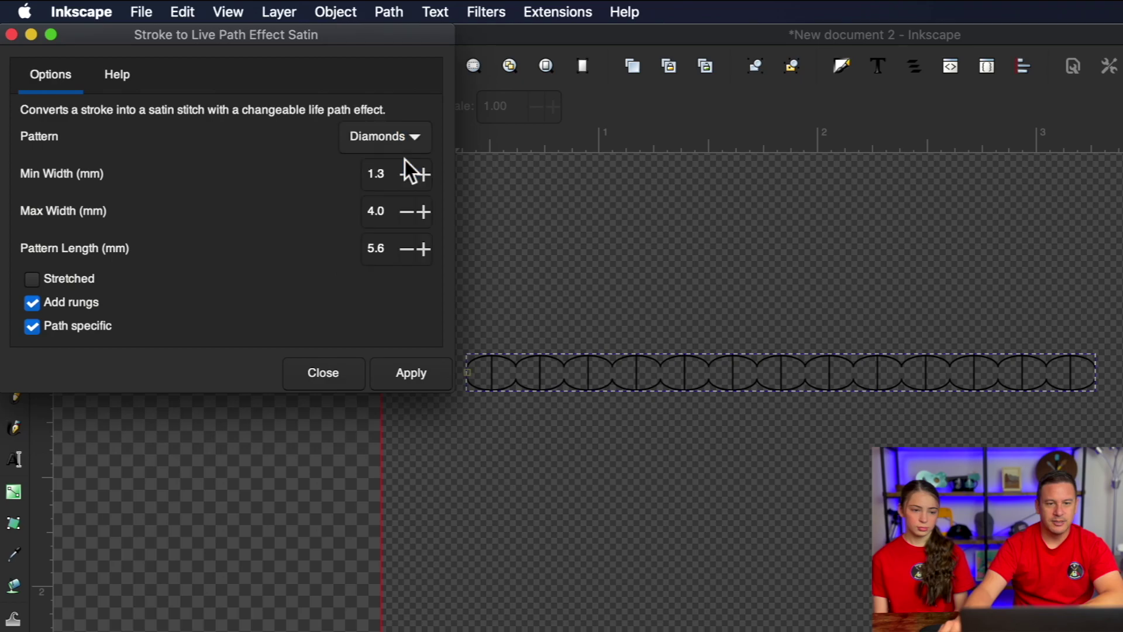
click(391, 373)
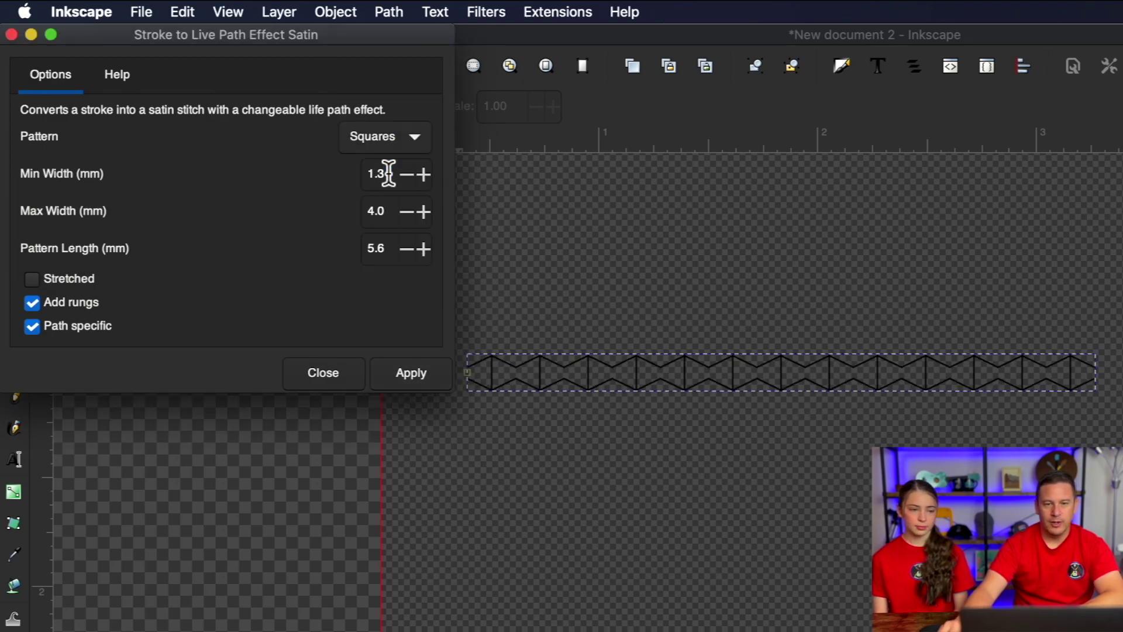
click(439, 377)
click(410, 140)
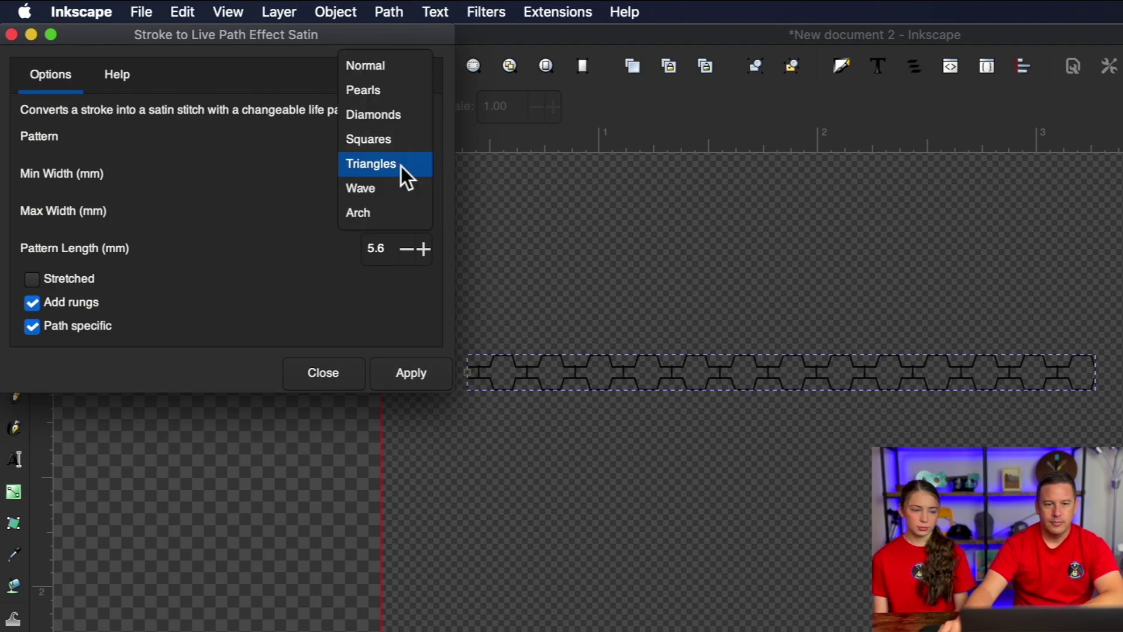
click(404, 165)
click(401, 377)
click(419, 140)
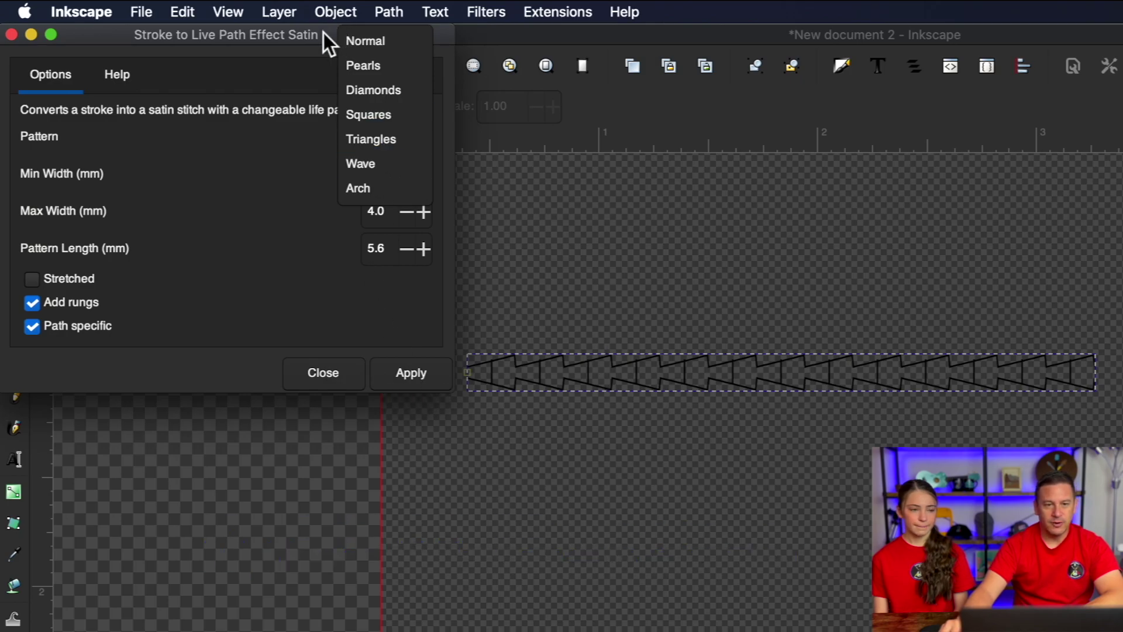
Step: Keep Triangles, test the satin without rungs, then reapply with rungs and the path-specific option on
click(368, 175)
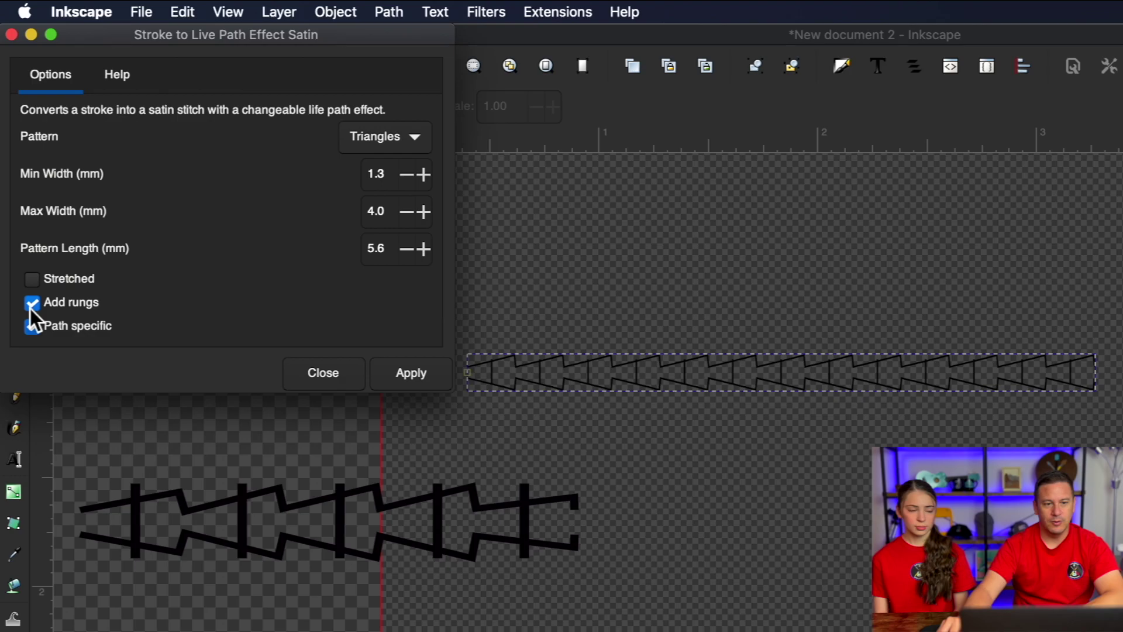
click(32, 303)
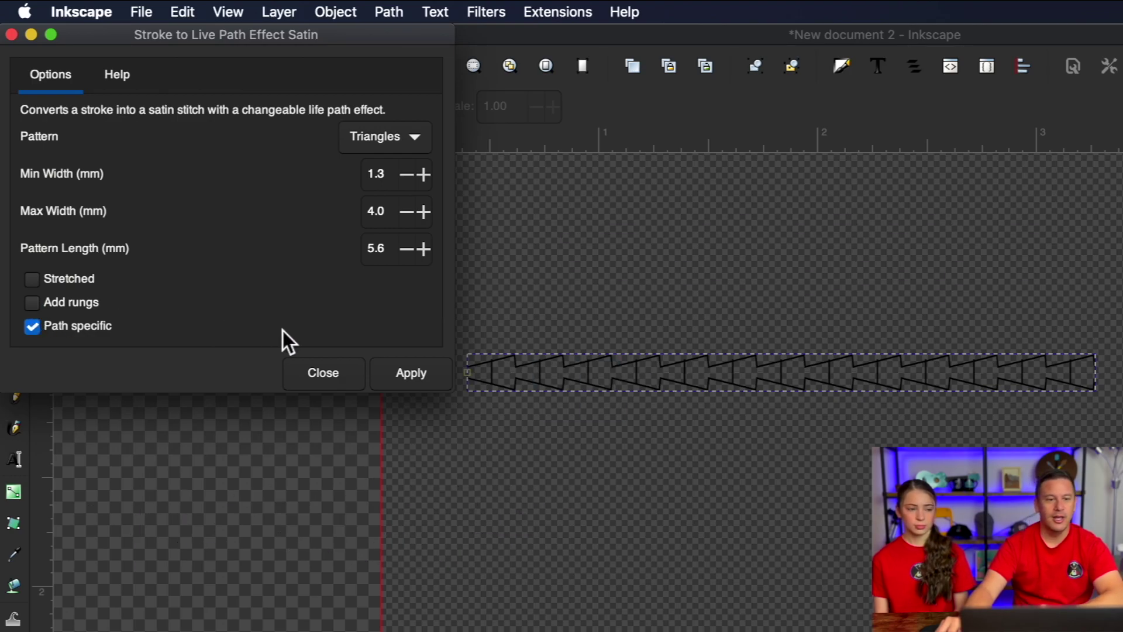
click(427, 376)
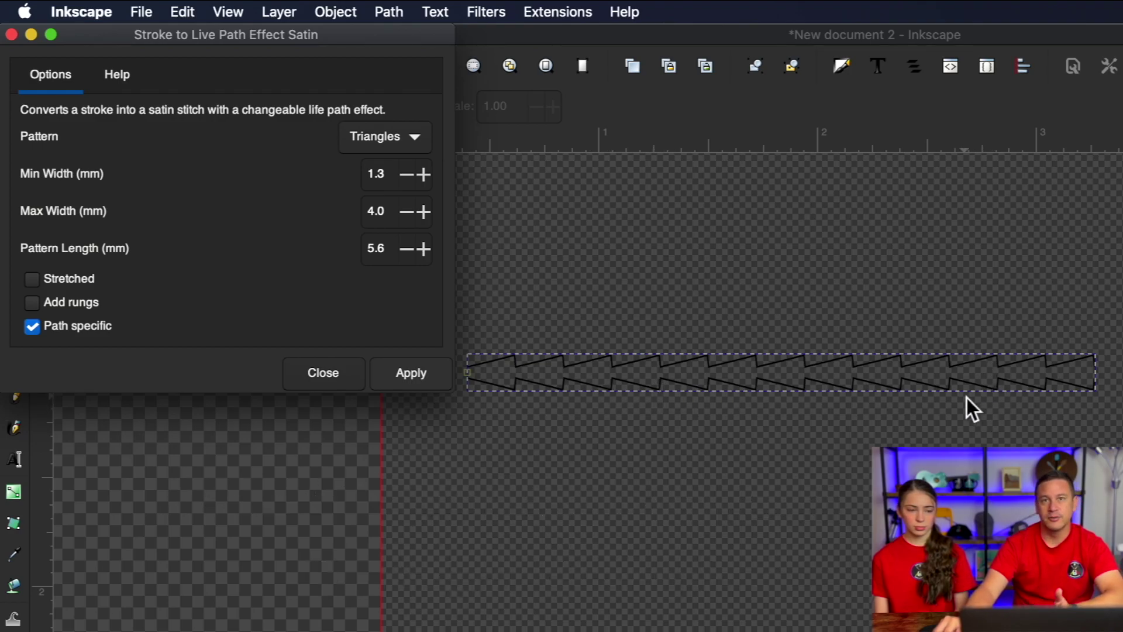
click(32, 303)
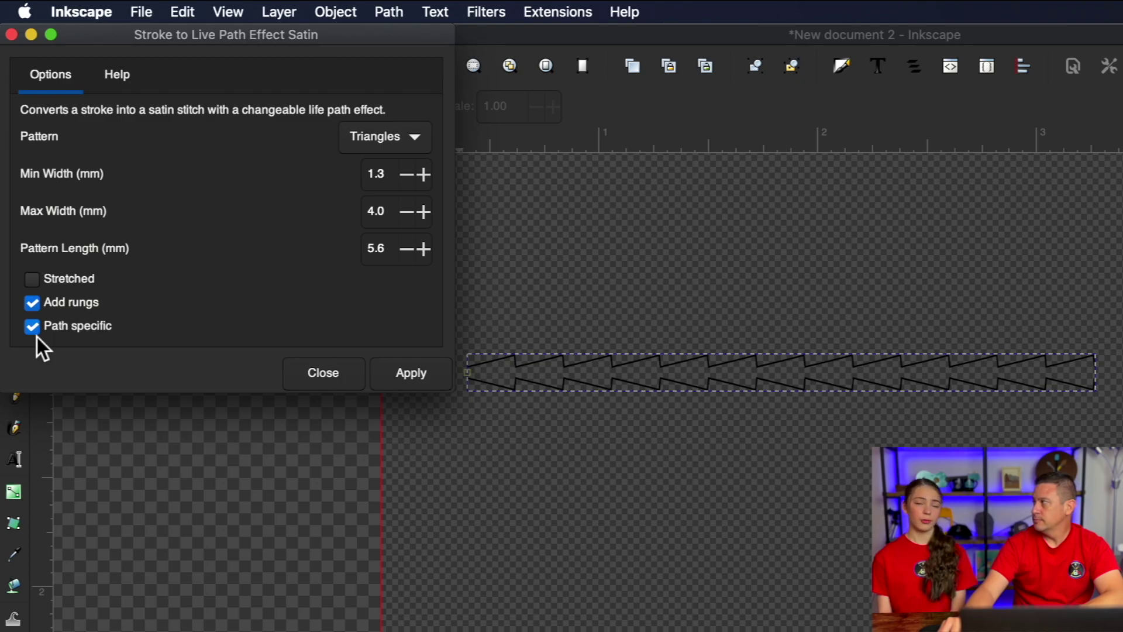
click(36, 331)
click(130, 342)
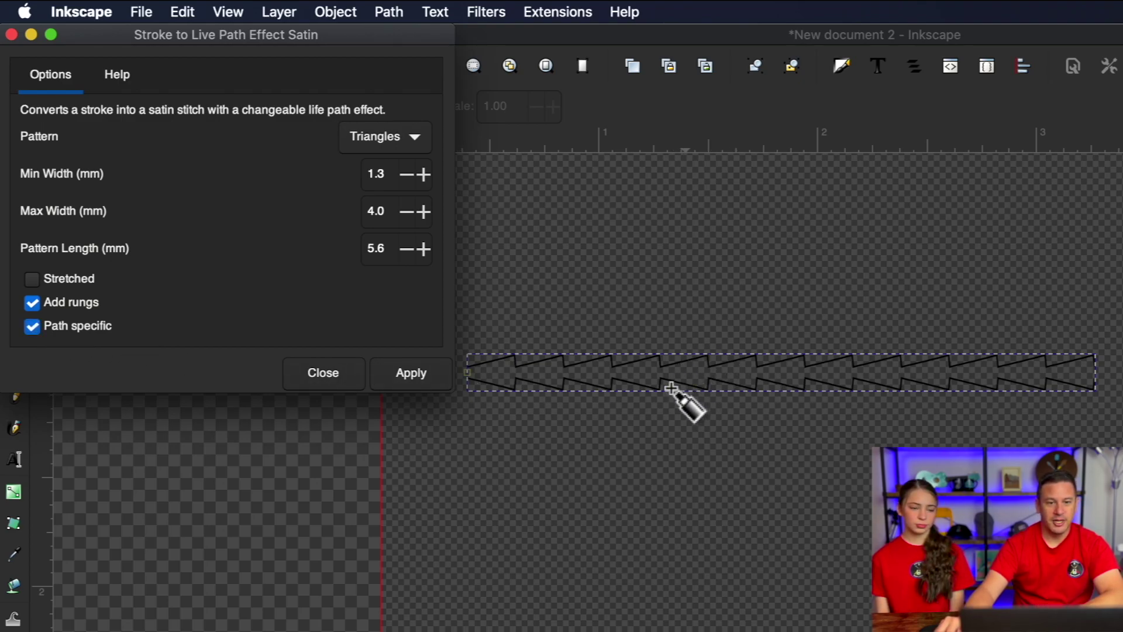
click(428, 384)
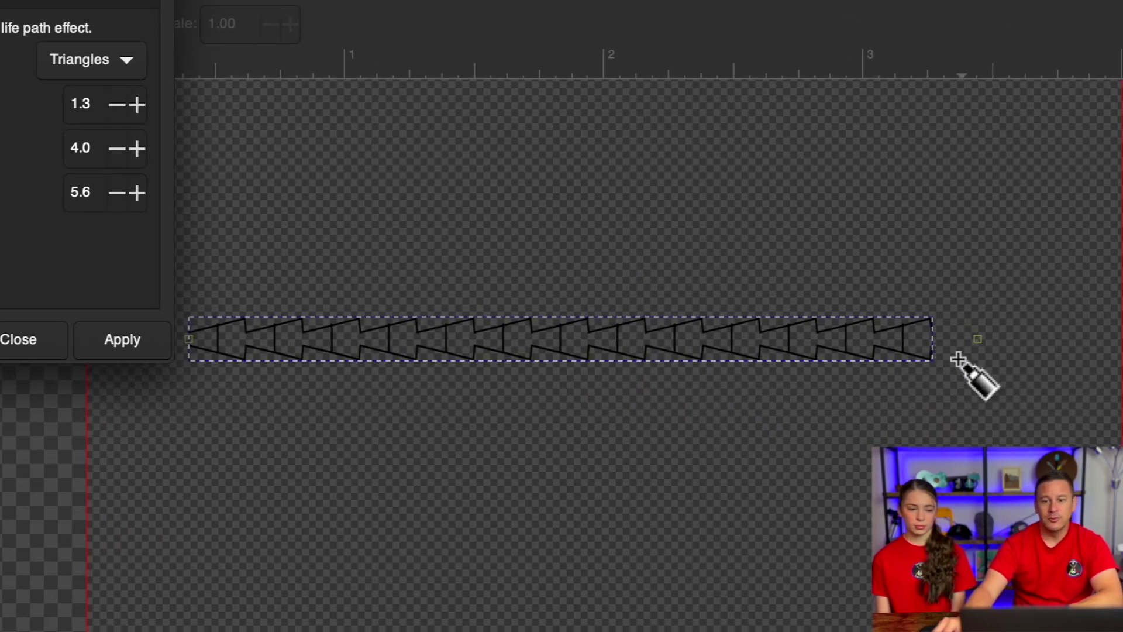
Step: Enable Stretched patterns, reapply the Triangles satin, and close the dialog
click(998, 338)
double_click(918, 339)
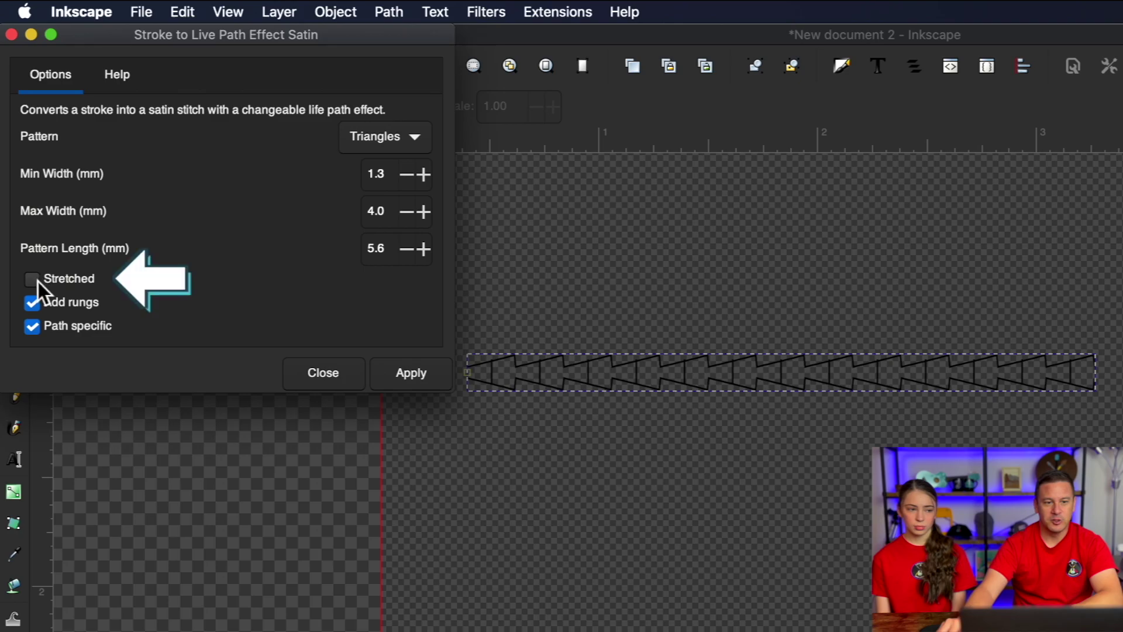
click(423, 387)
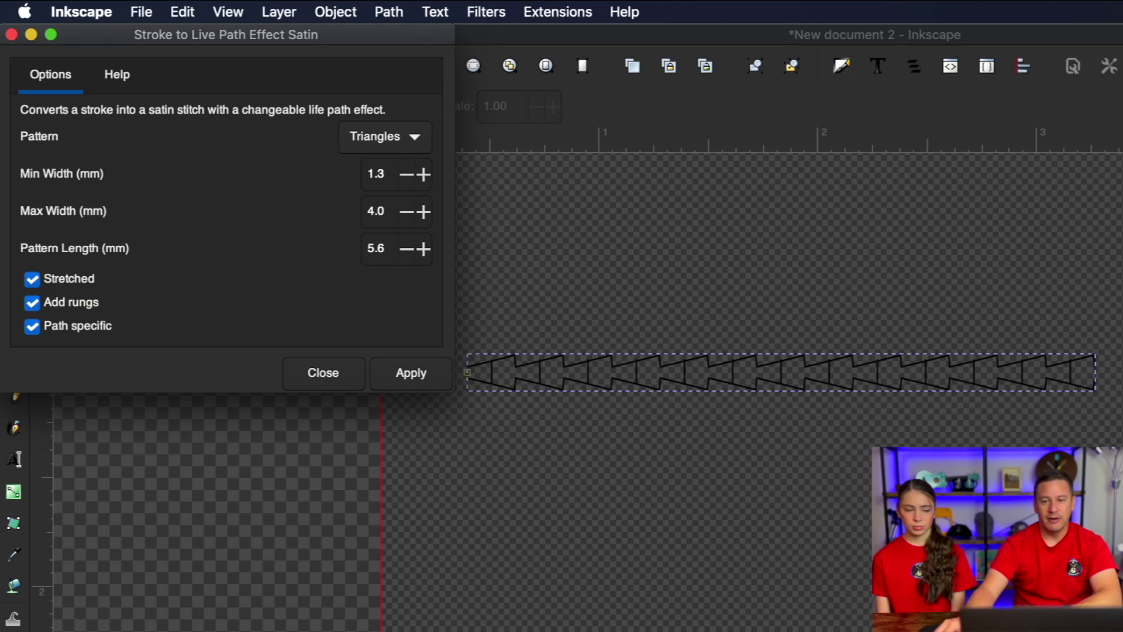
click(49, 304)
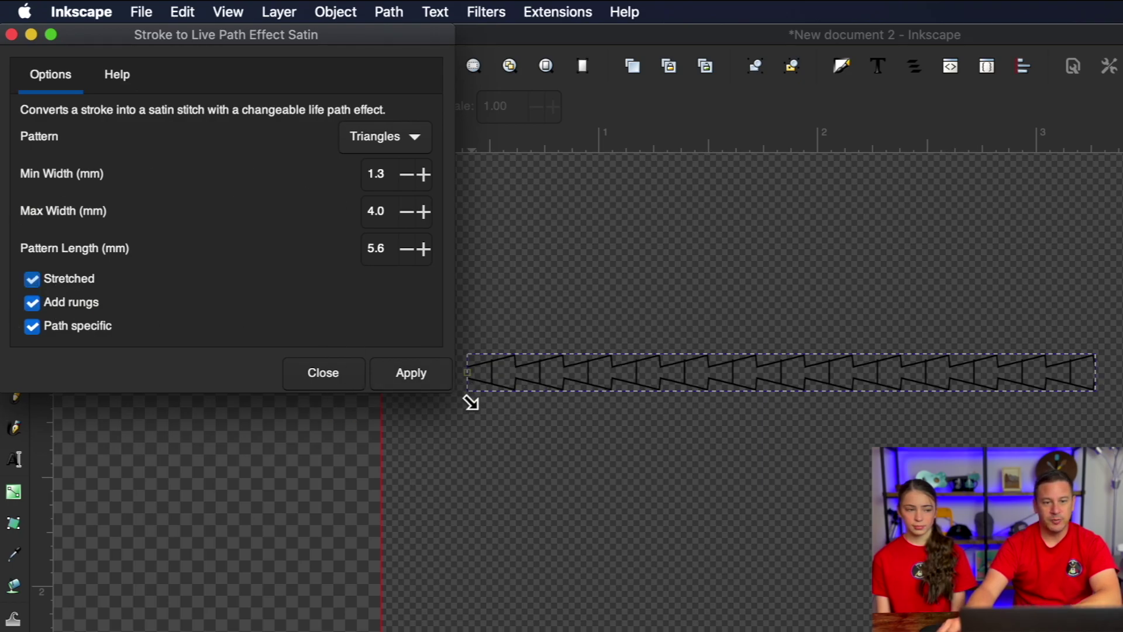
click(415, 380)
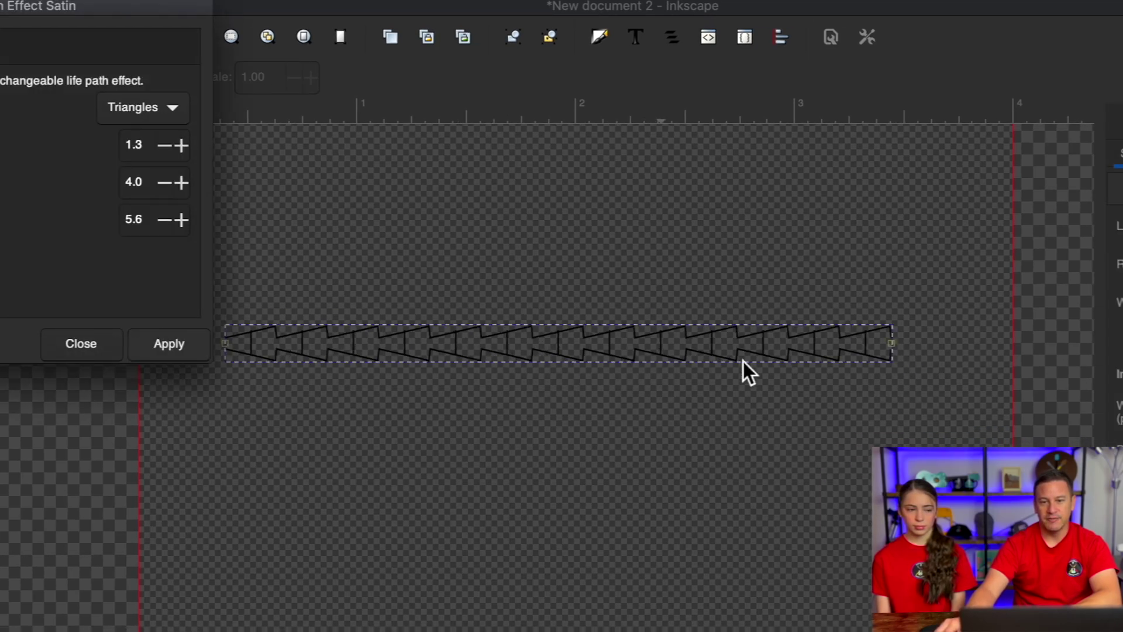
key(Return)
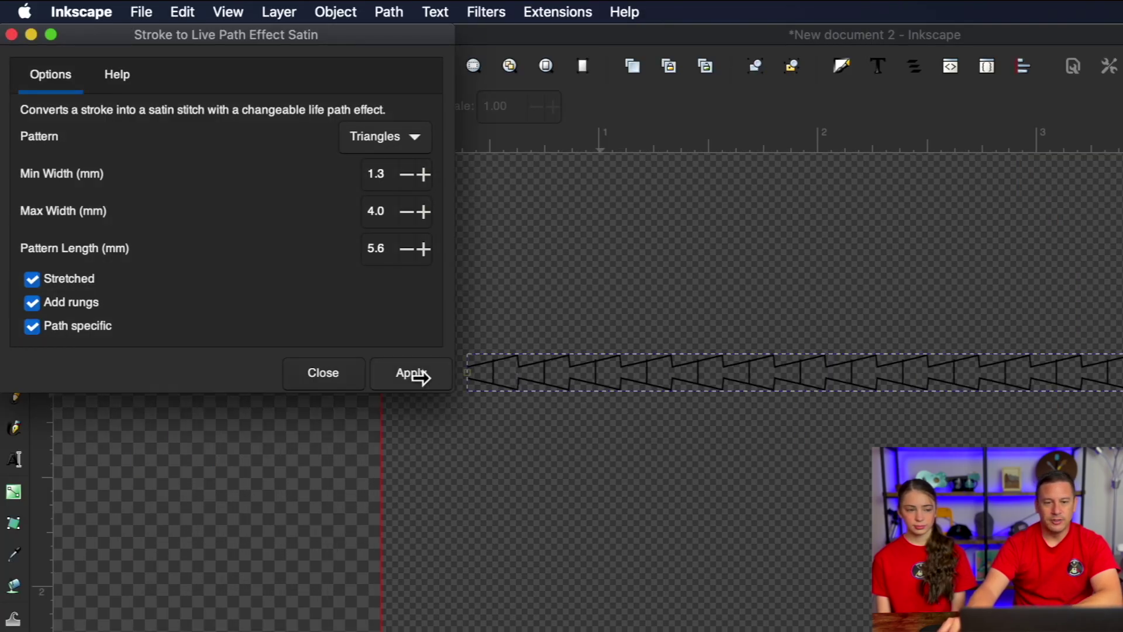
click(317, 377)
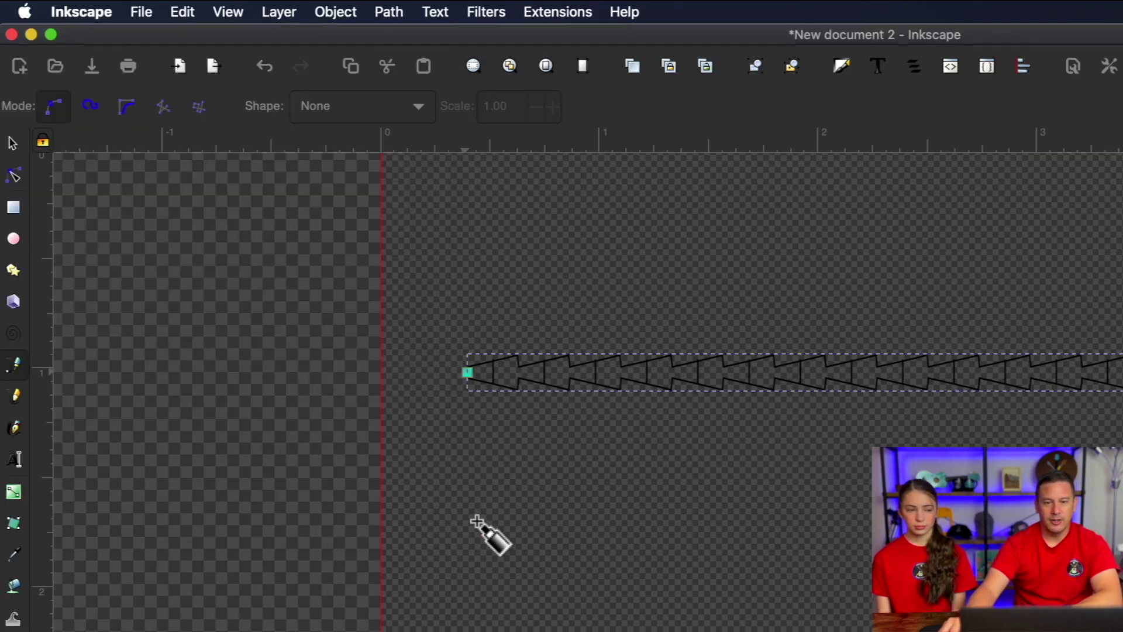
click(559, 12)
mouse_move(565, 215)
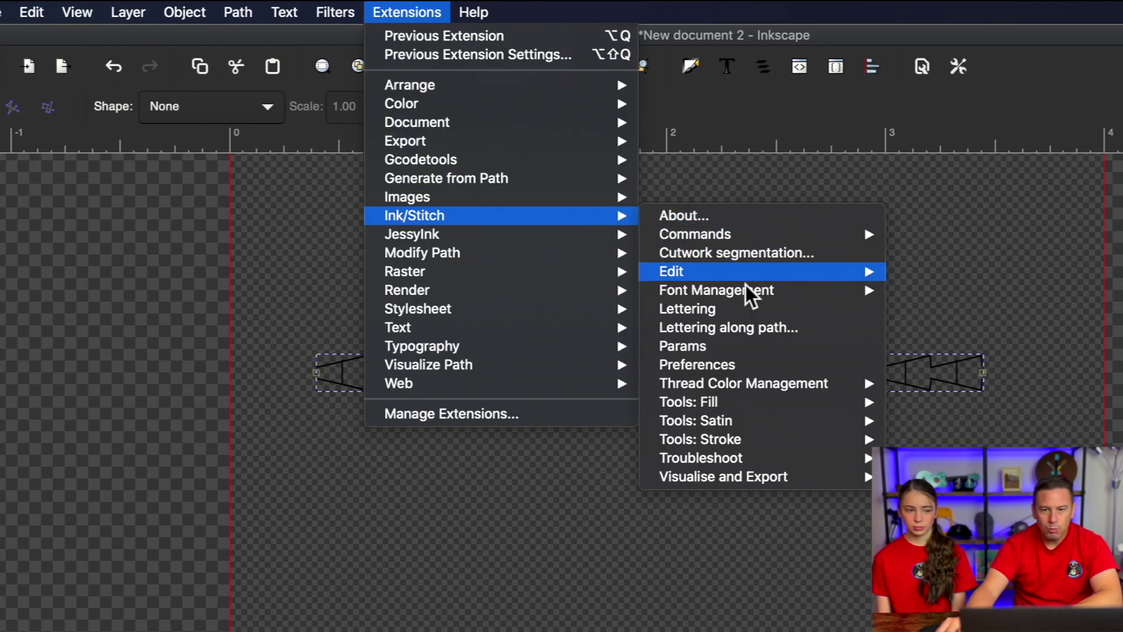
click(716, 347)
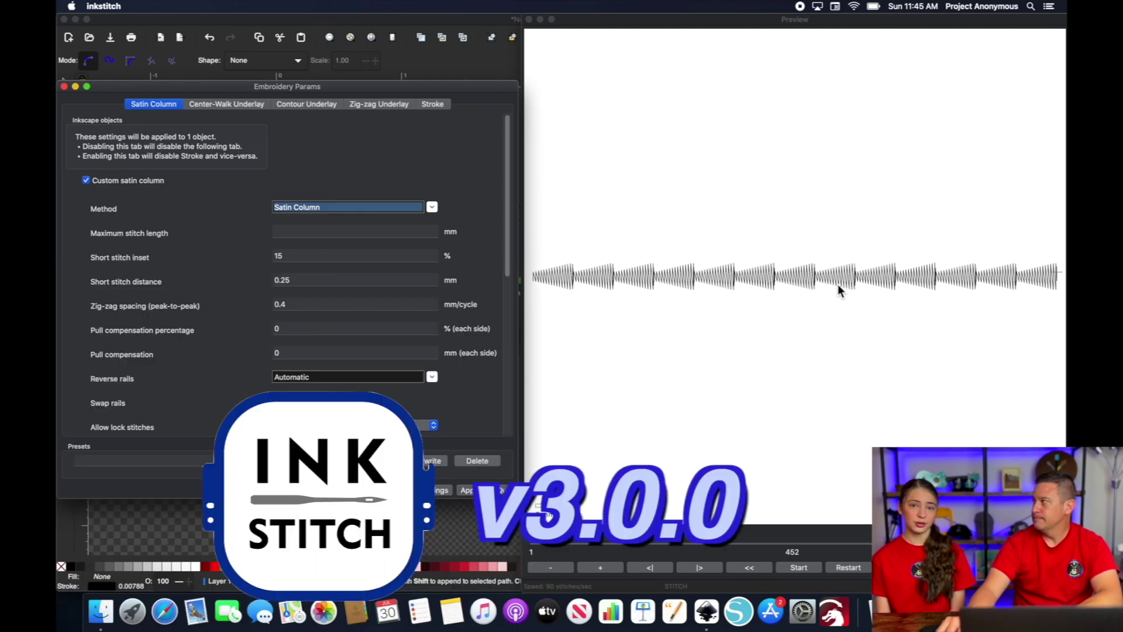
click(354, 490)
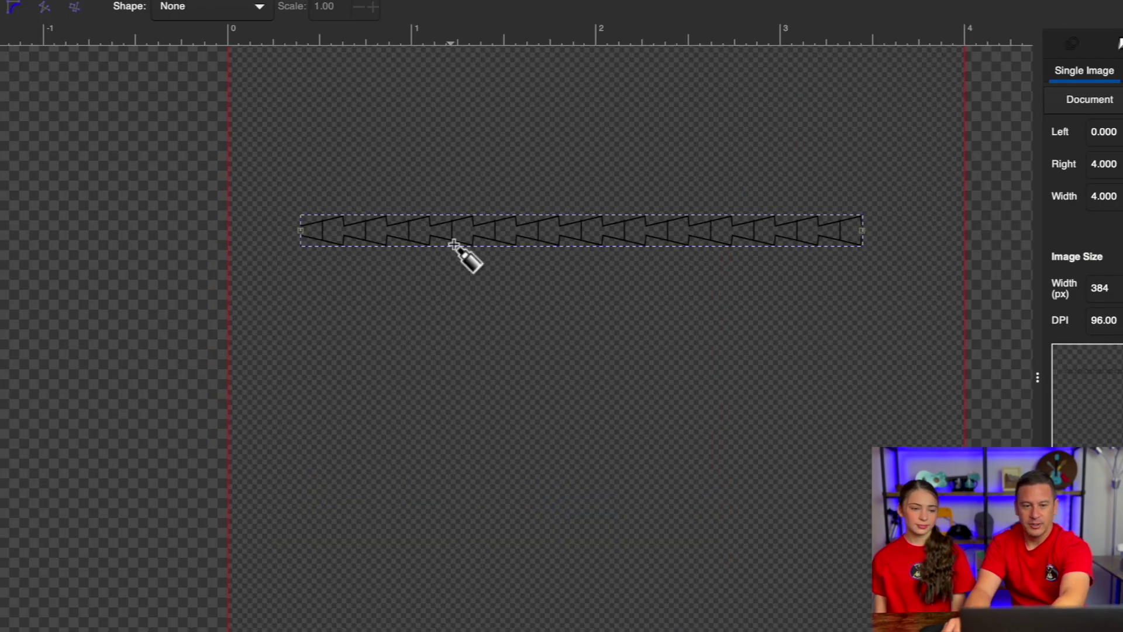
Step: Delete the zigzag and draw a rounded rectangle with a red outline and no fill
key(Delete)
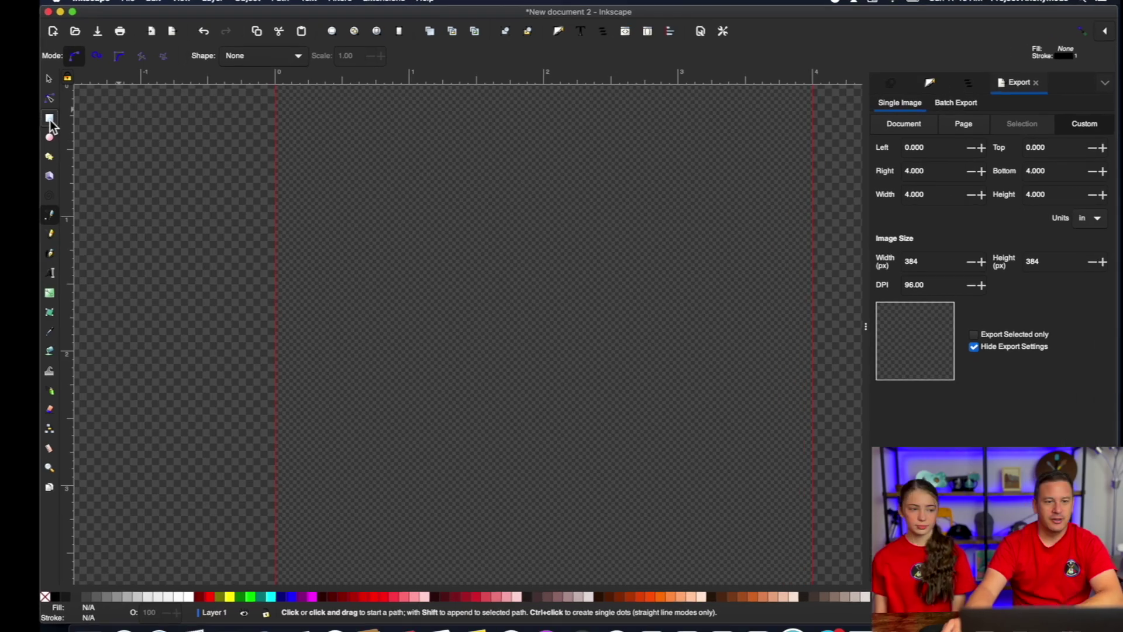
click(65, 118)
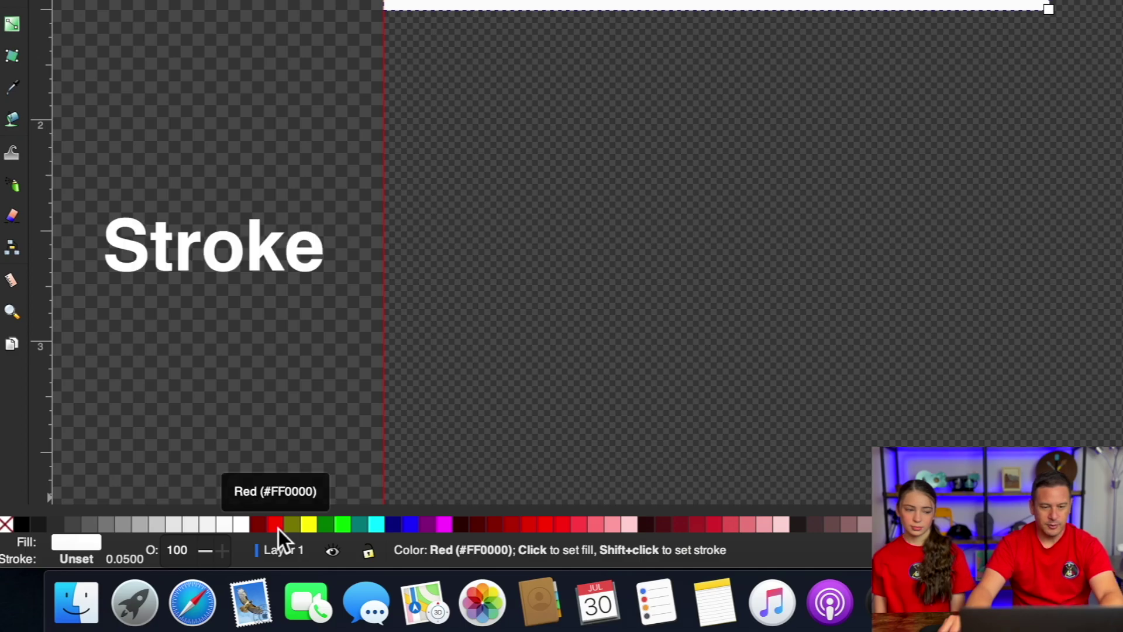
shift+click(279, 528)
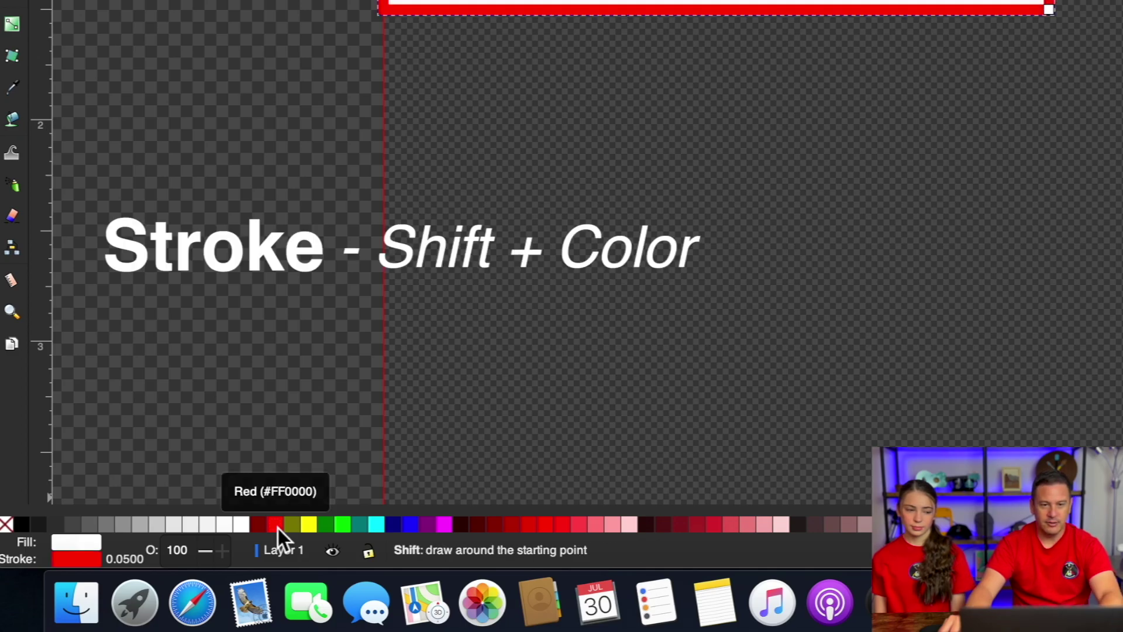
click(8, 526)
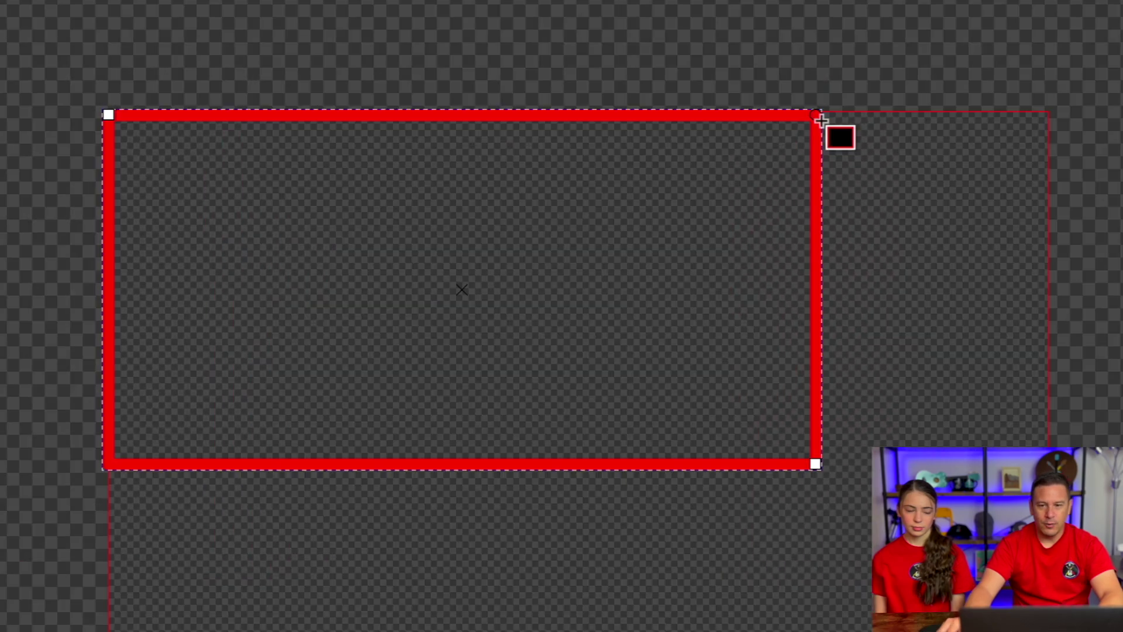
drag(818, 129, 819, 137)
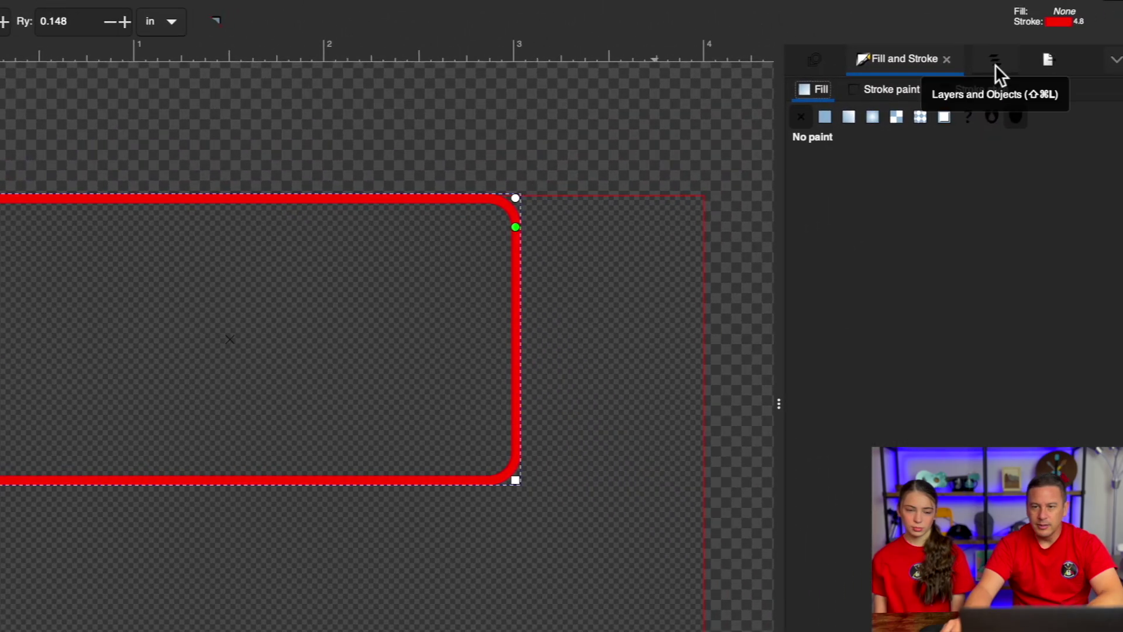
Step: Set the rectangle's stroke width to 0.02 in
click(983, 89)
double_click(865, 125)
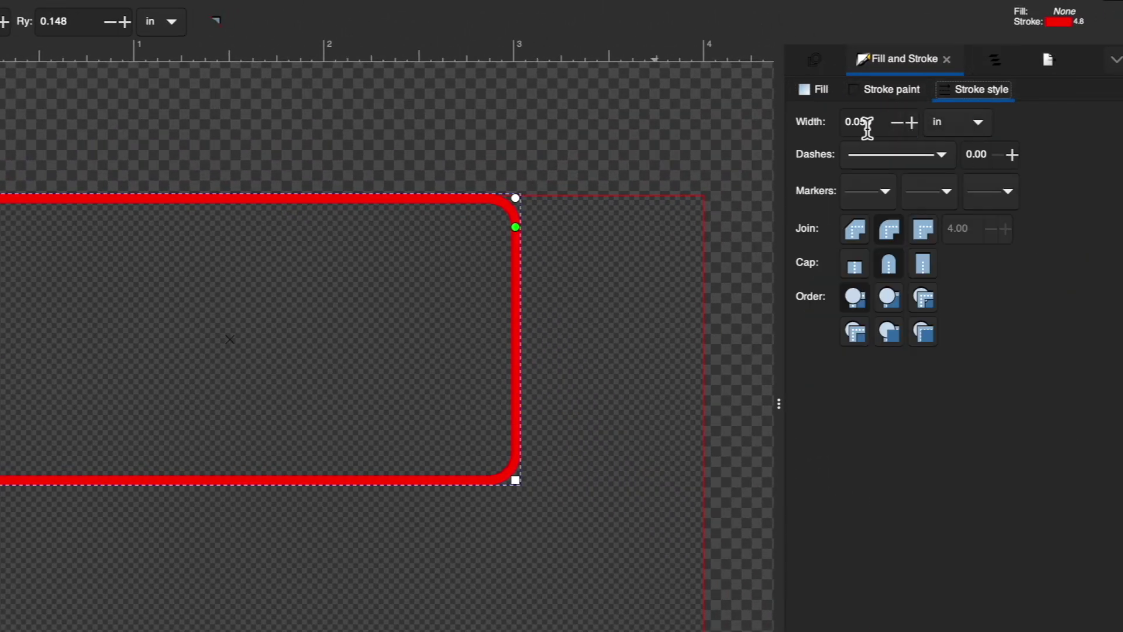
text(0.02)
key(Return)
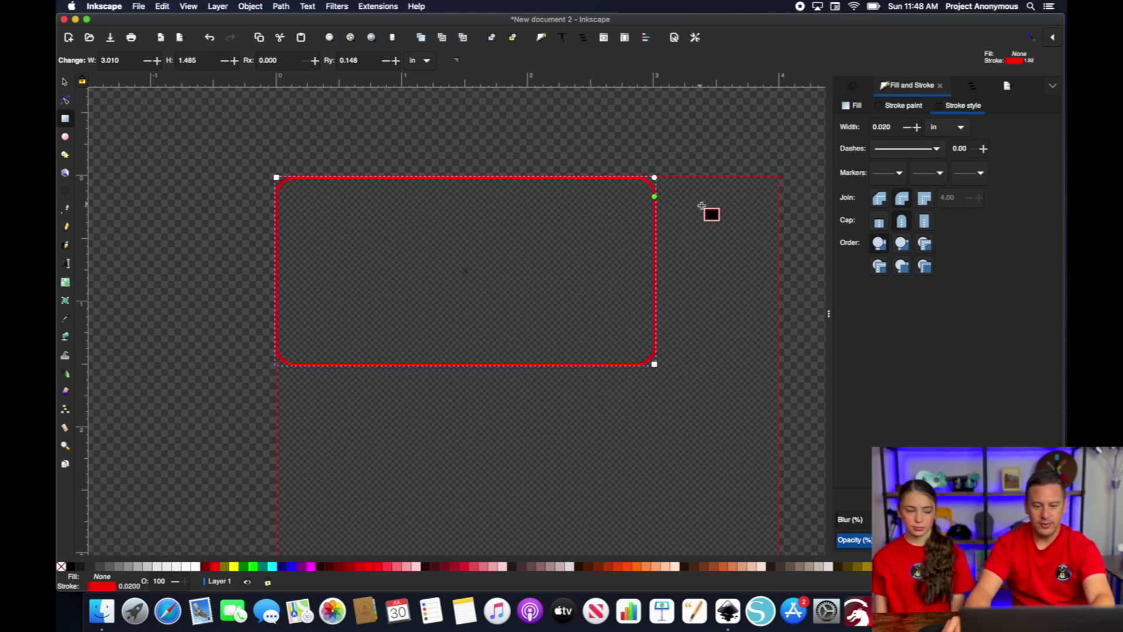
Step: Duplicate the rounded rectangle and give the copy a white dotted outline
key(super+d)
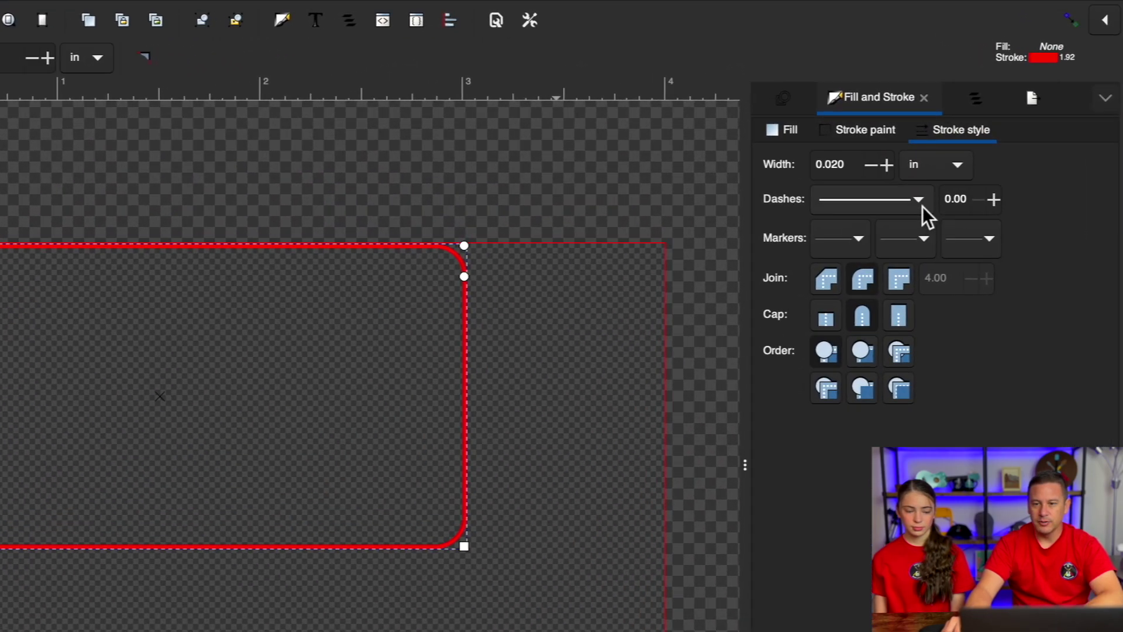
click(937, 150)
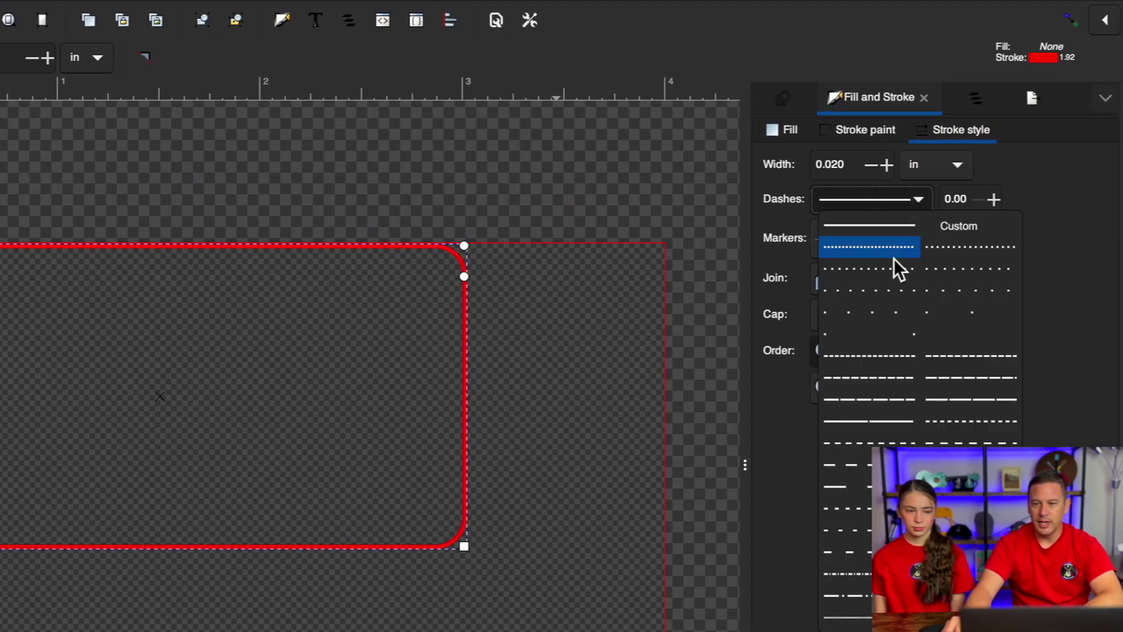
click(968, 248)
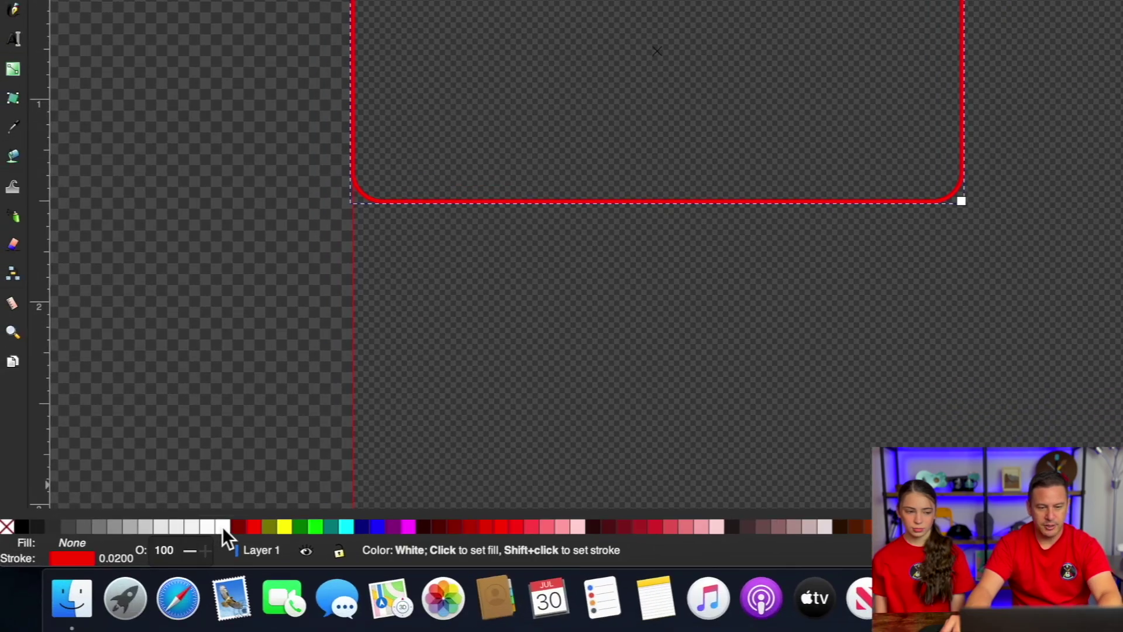
shift+click(223, 526)
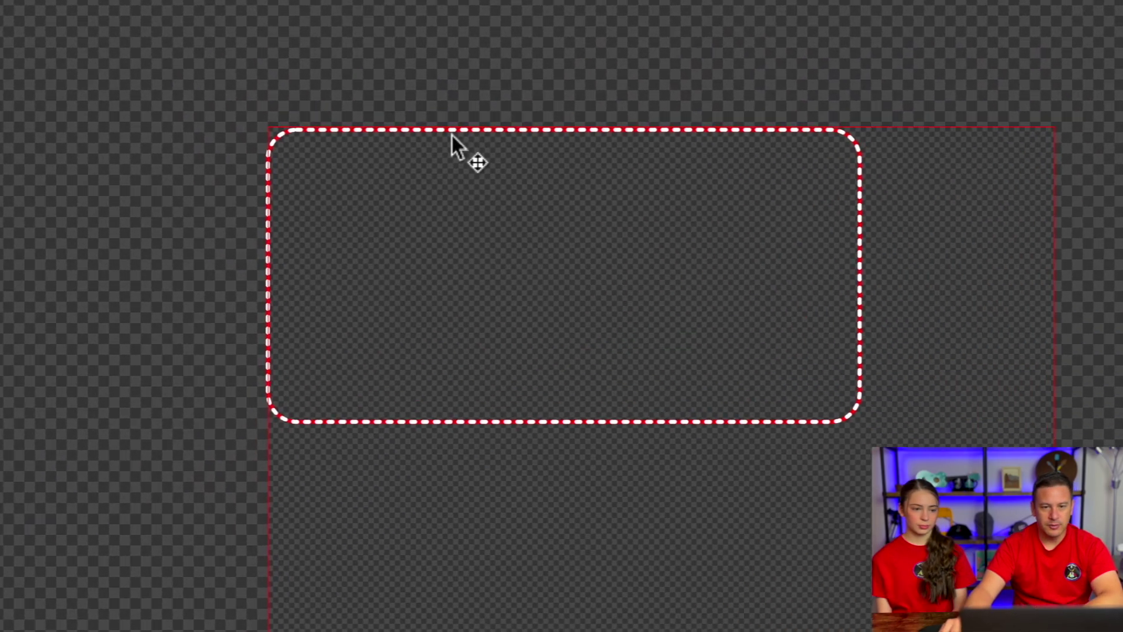
Step: Send the white dashed copy to the bottom and reselect the red rectangle
click(452, 135)
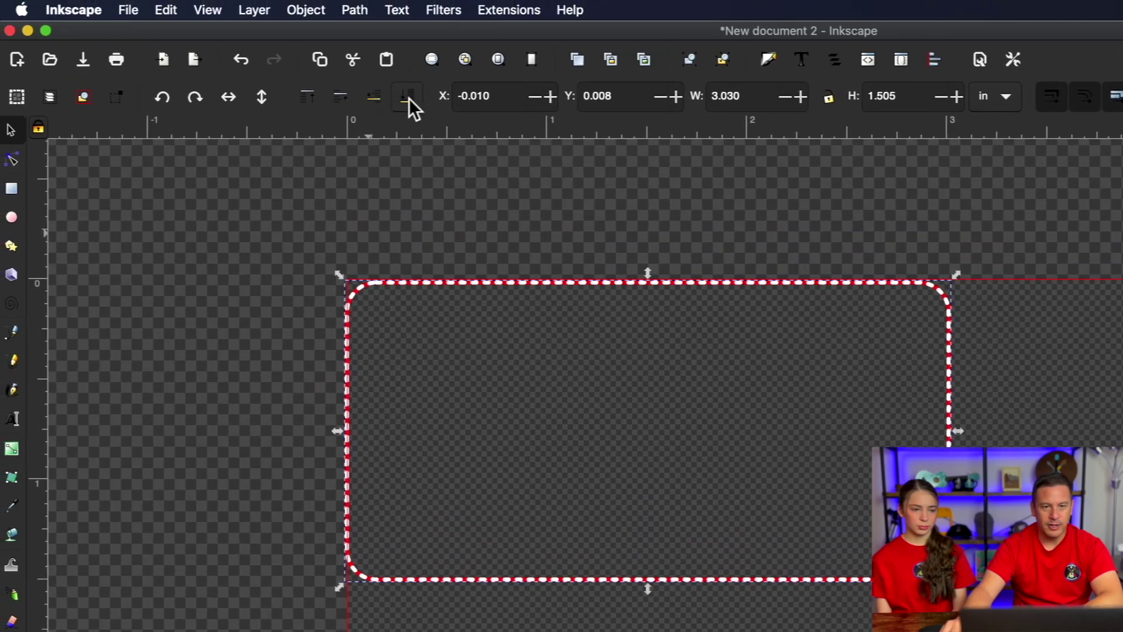
click(409, 98)
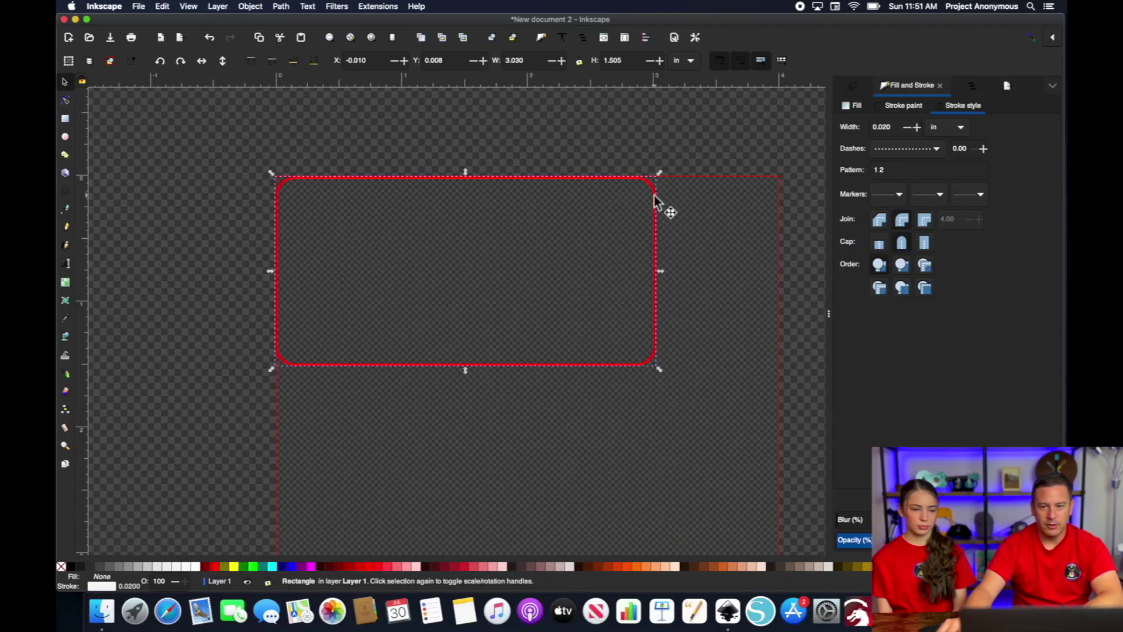
click(661, 184)
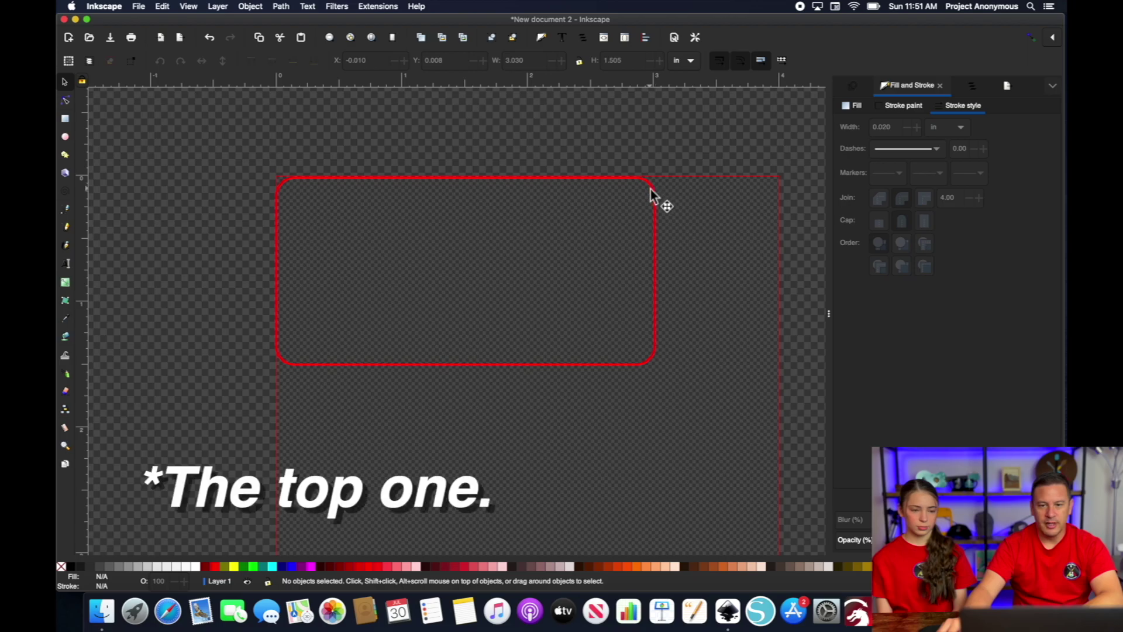
click(653, 187)
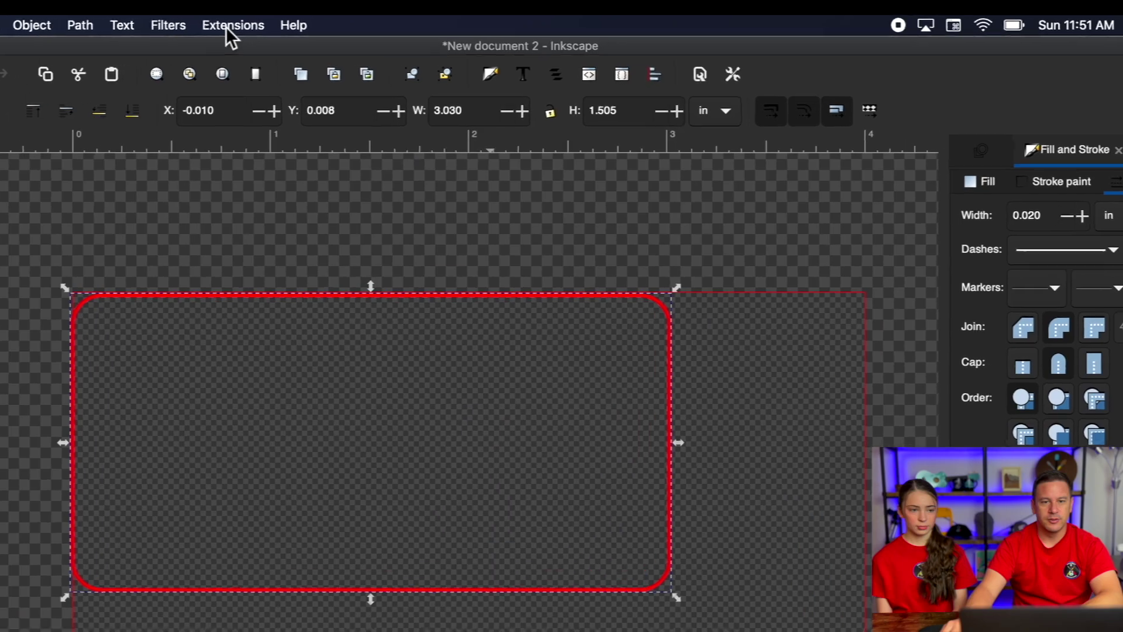
Step: Apply Stroke to Live Path Effect Satin to the red outline, trying Wave and Arch patterns
click(377, 8)
mouse_move(246, 220)
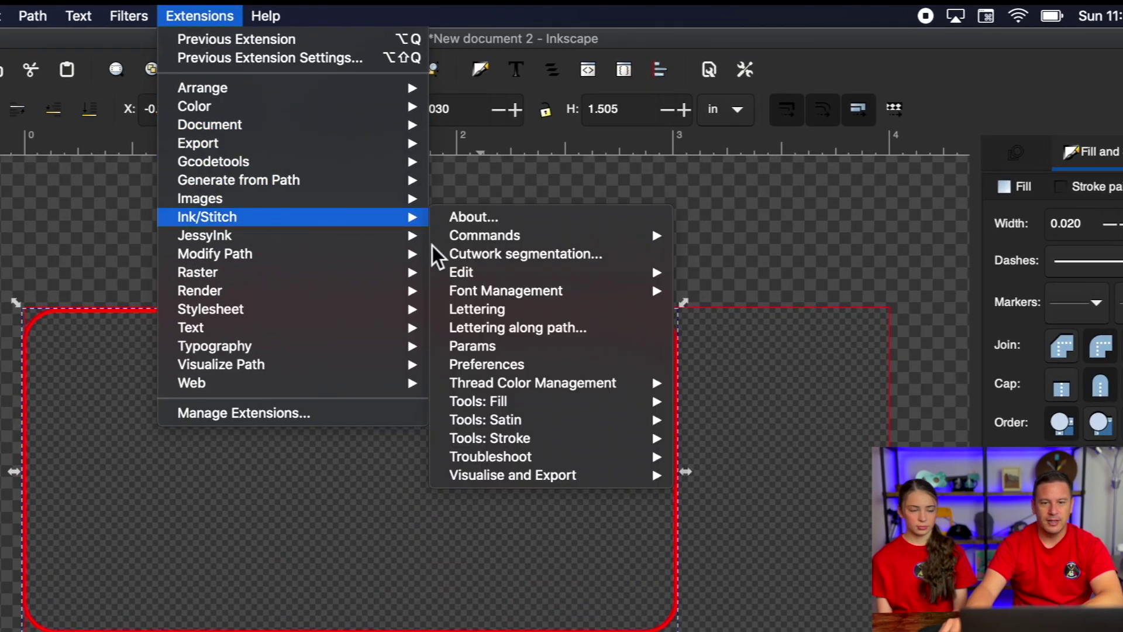
mouse_move(583, 427)
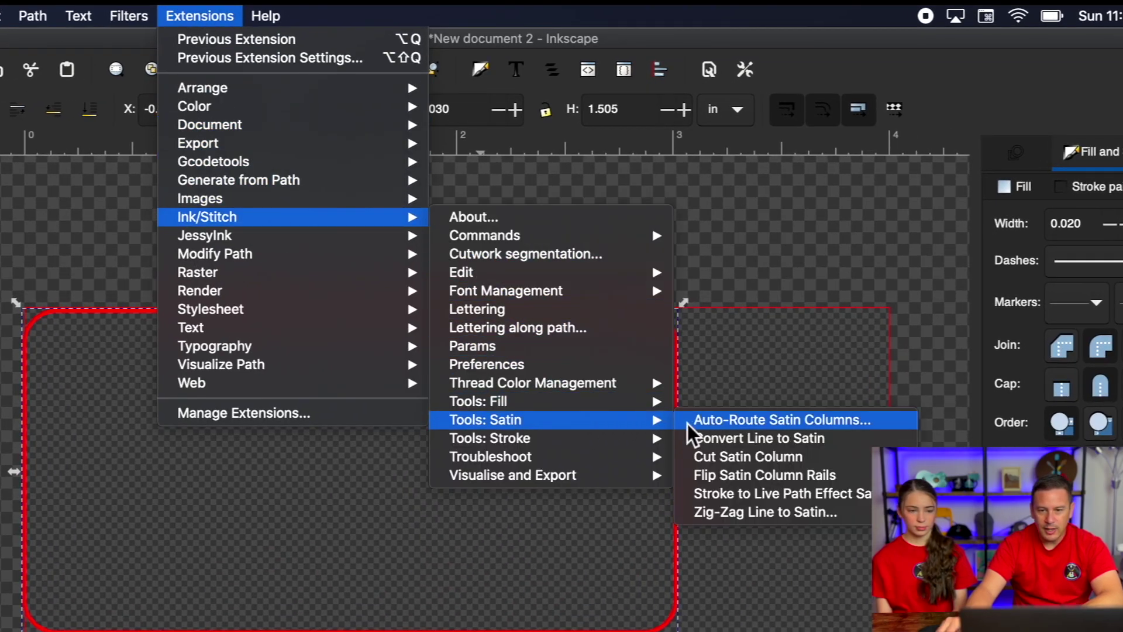
click(755, 500)
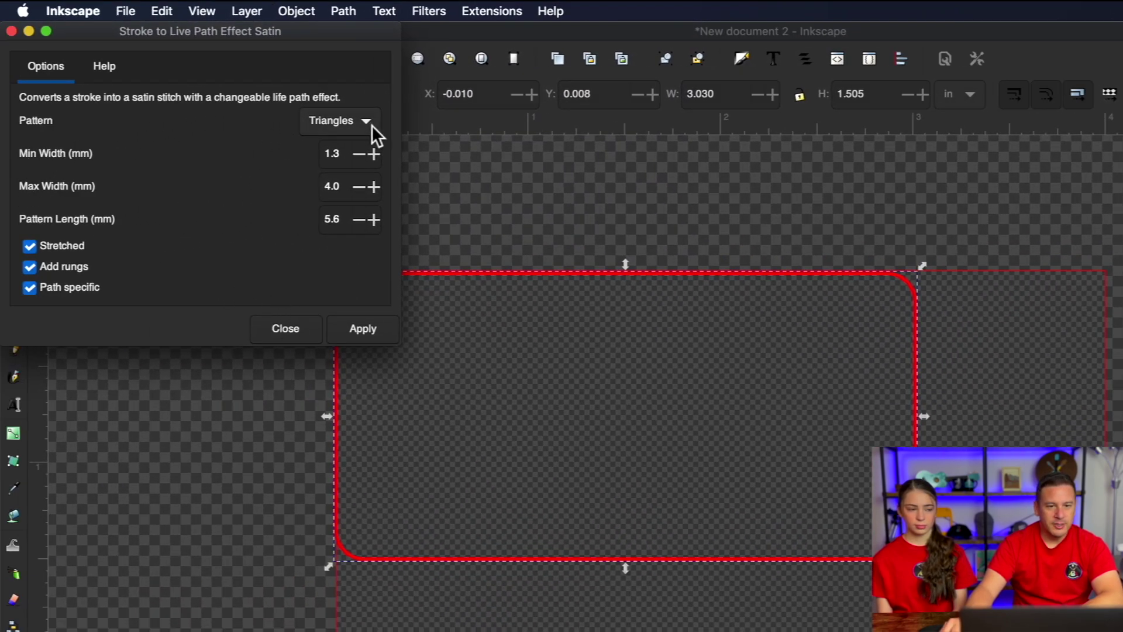
click(366, 120)
click(328, 36)
click(363, 326)
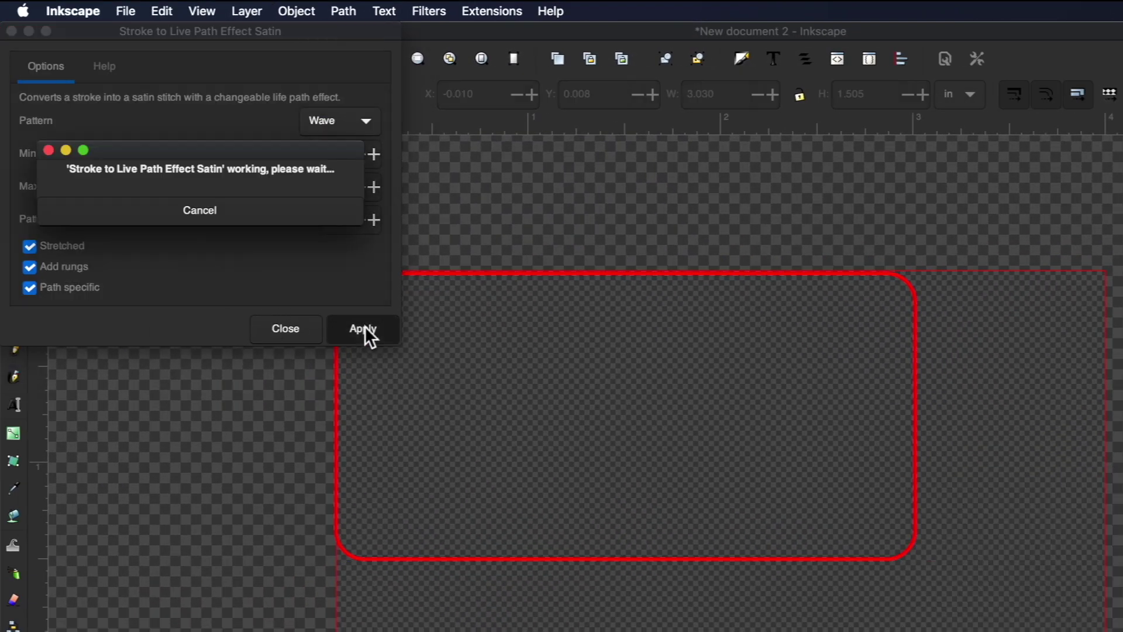
click(370, 127)
click(357, 141)
click(370, 331)
Step: Apply the Diamonds pattern with a 7.0 mm pattern length and close the dialog
click(367, 124)
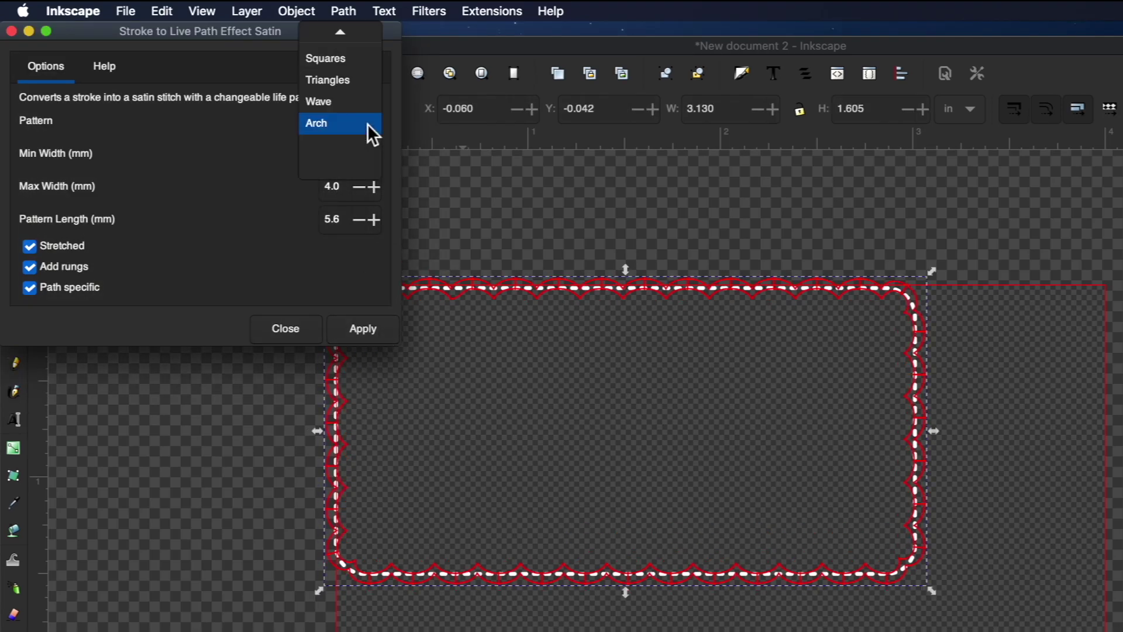
click(356, 141)
click(365, 331)
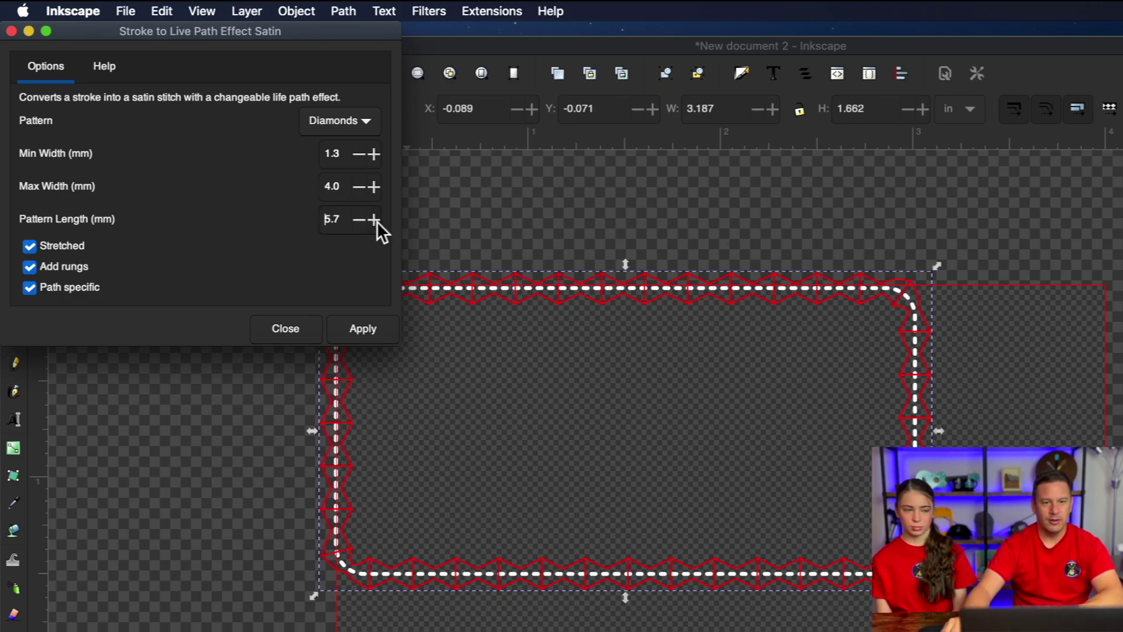
click(361, 336)
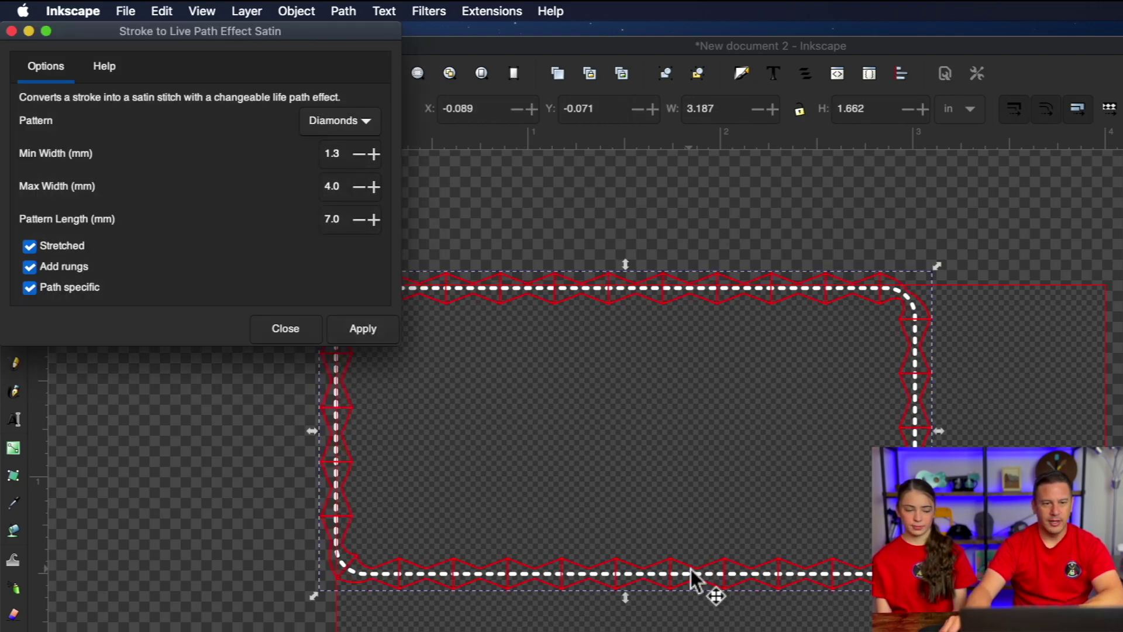
click(373, 337)
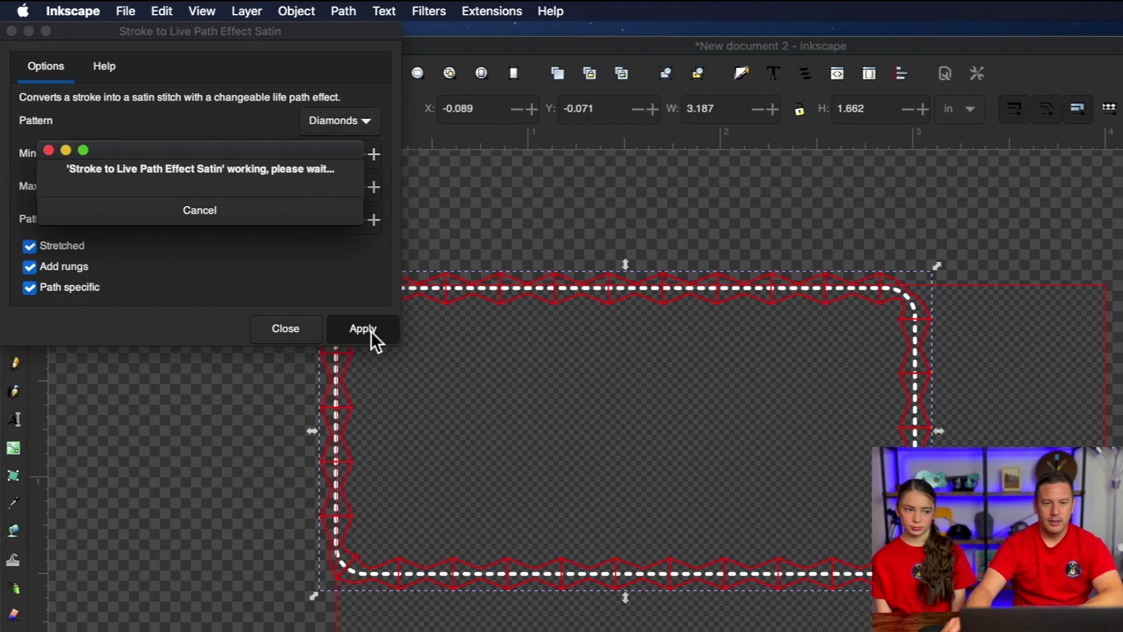
click(307, 334)
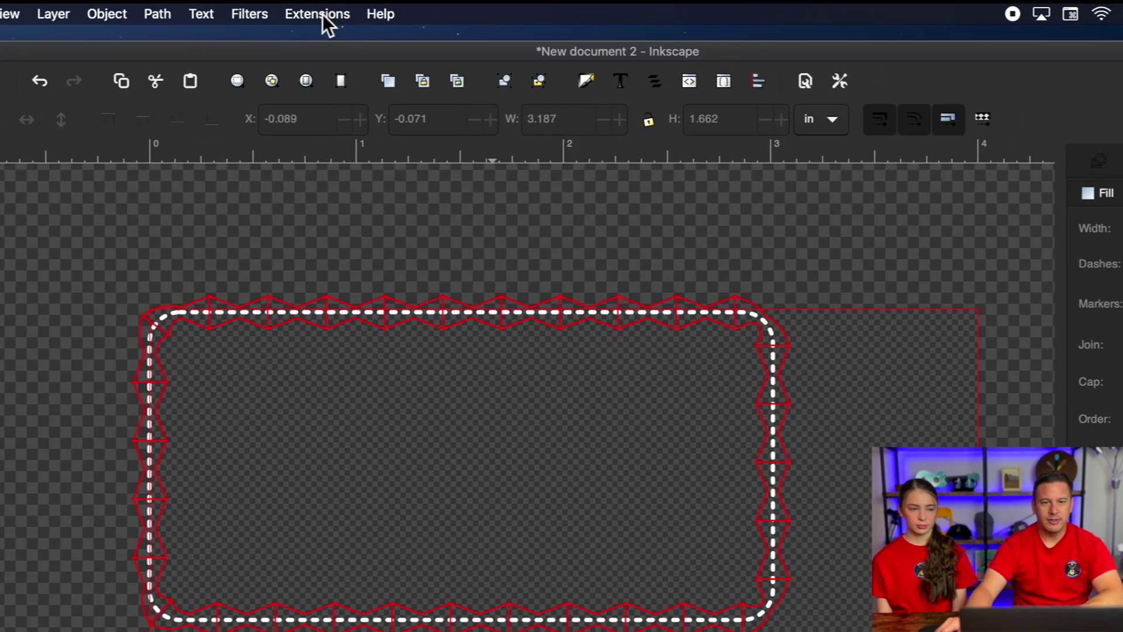
Step: Add Ink/Stitch lettering reading 'Live Path Effects' in Kaushan Script to the design
click(491, 11)
mouse_move(527, 190)
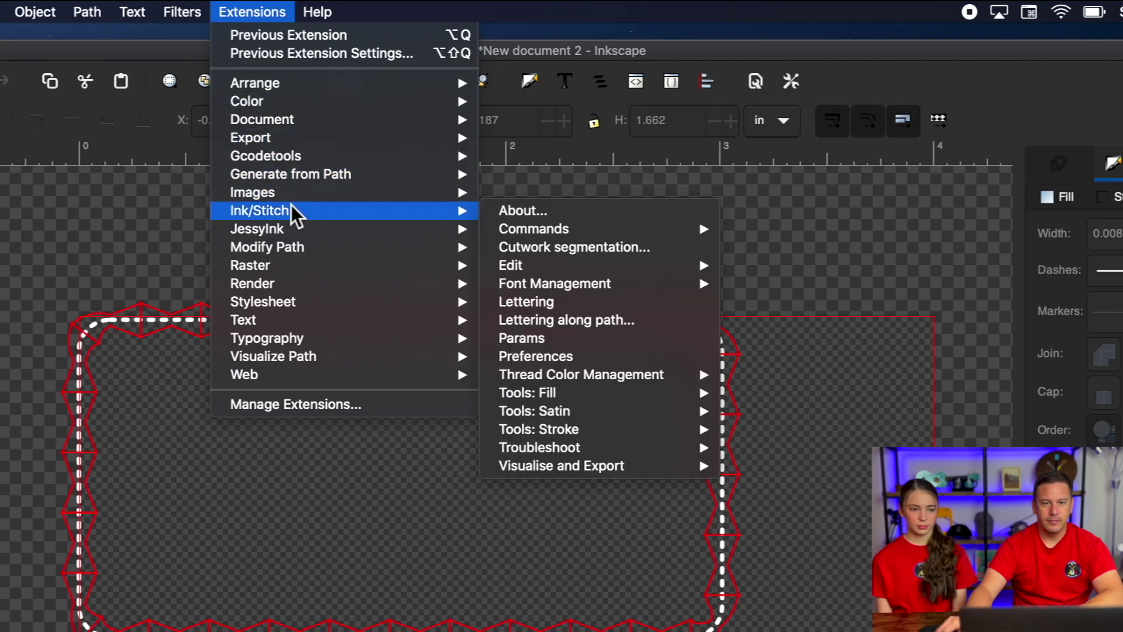
click(542, 304)
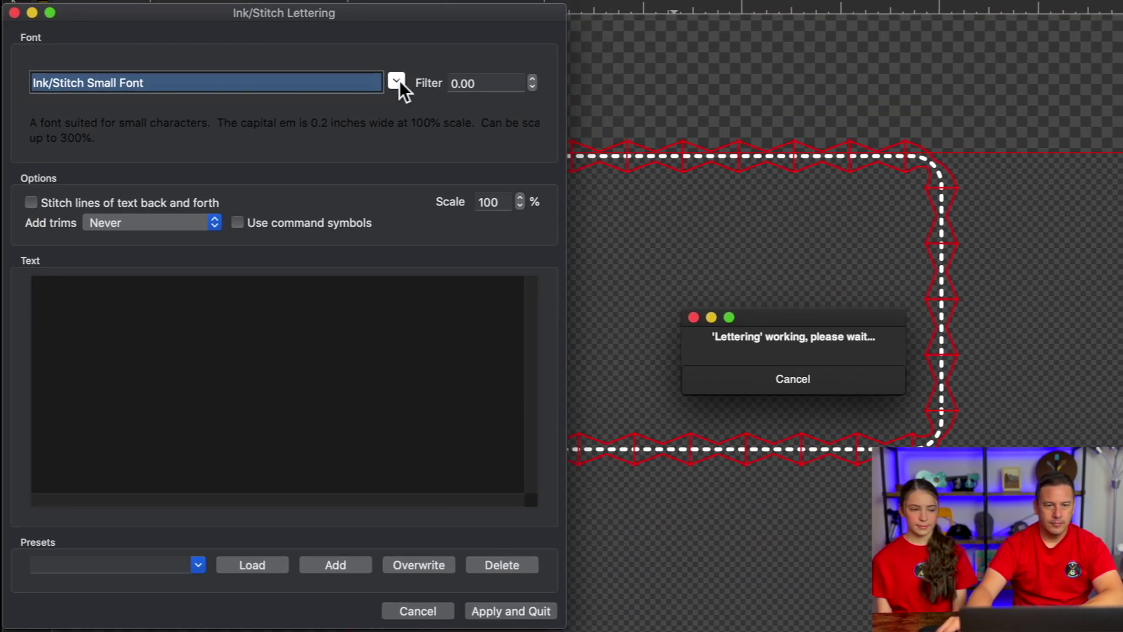
click(396, 81)
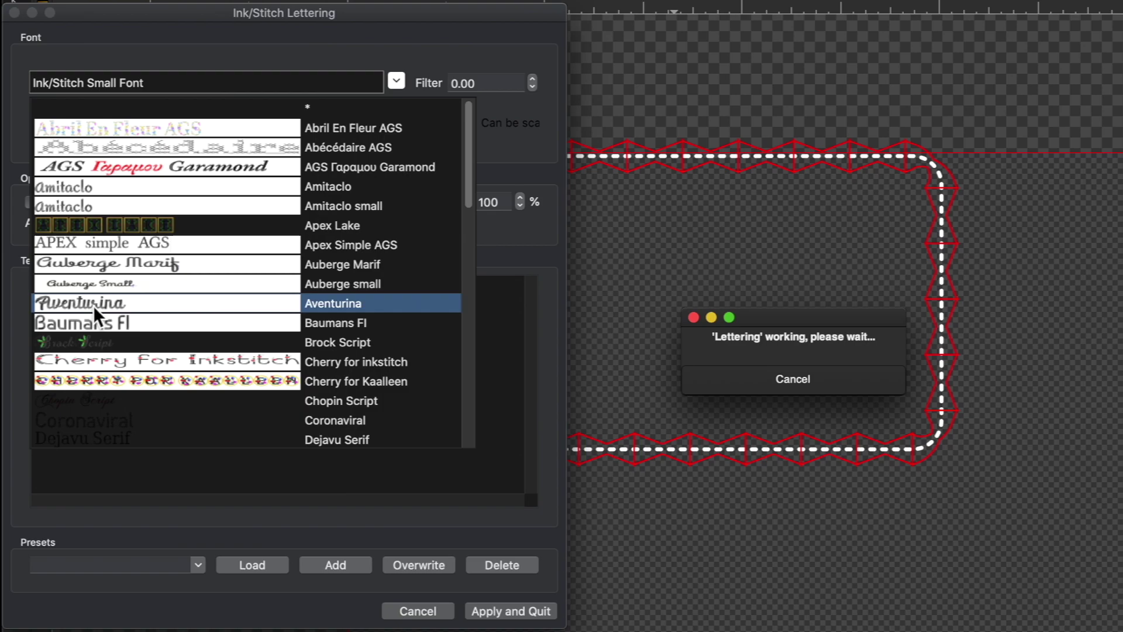
scroll(226, 310, down, 10)
click(176, 361)
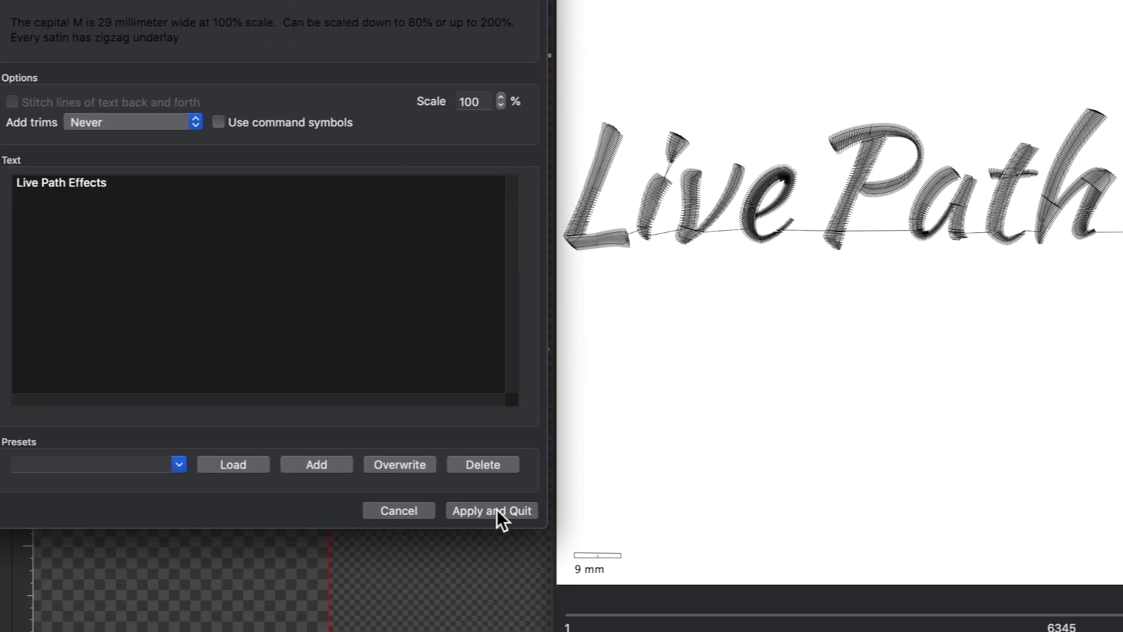
click(497, 508)
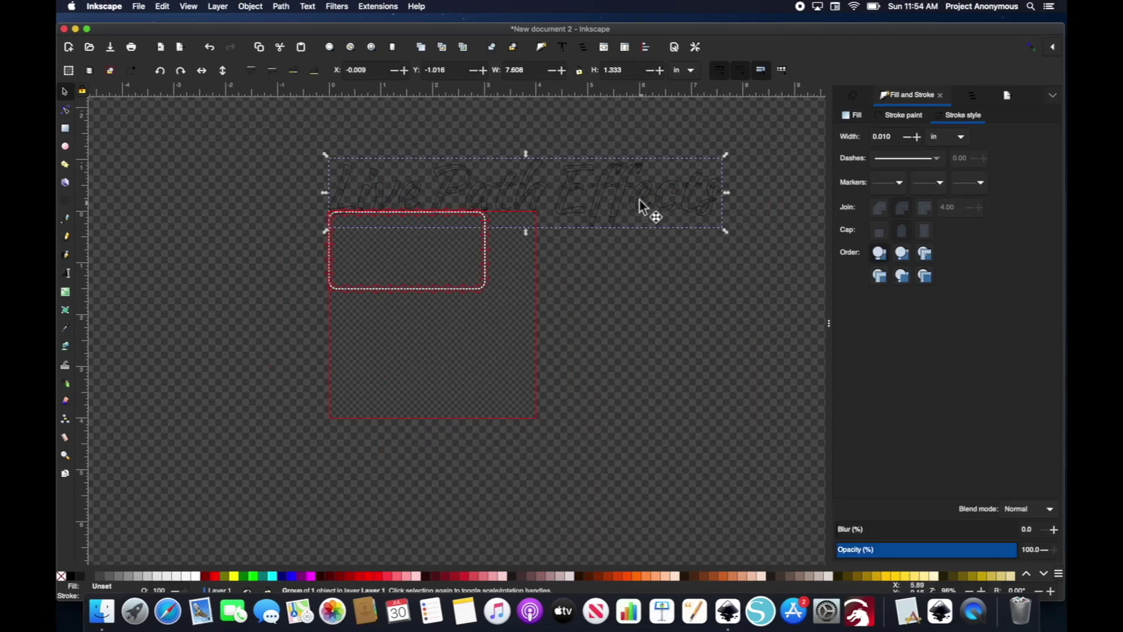
Step: Deselect the lettering, then select all objects in the design
key(Escape)
scroll(451, 198, up, 3)
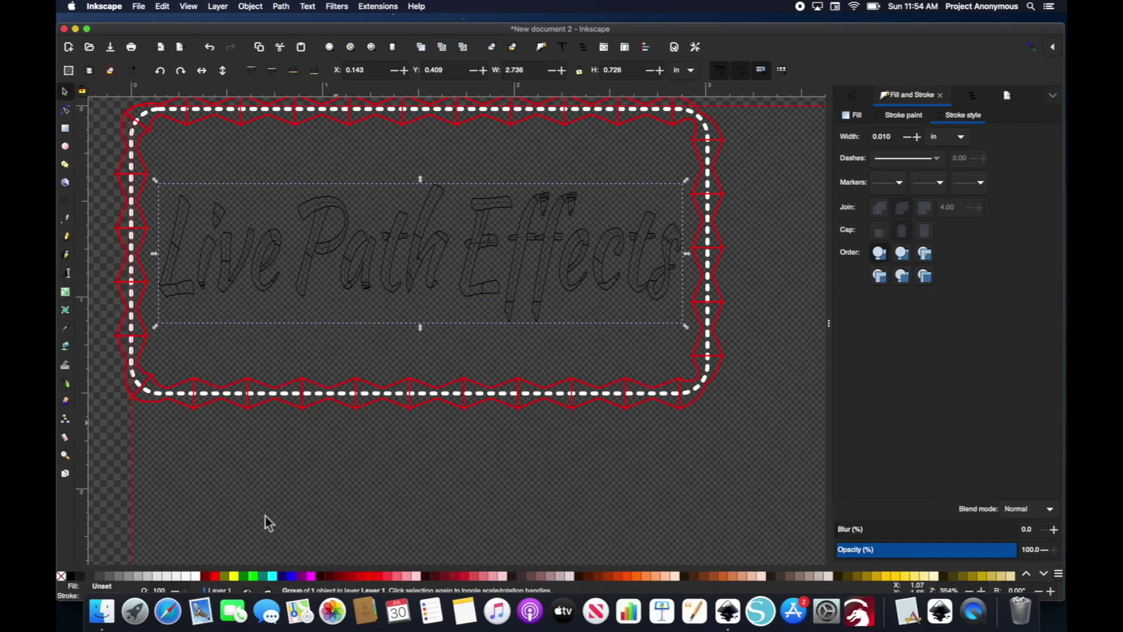
key(ctrl+a)
scroll(431, 268, left, 3)
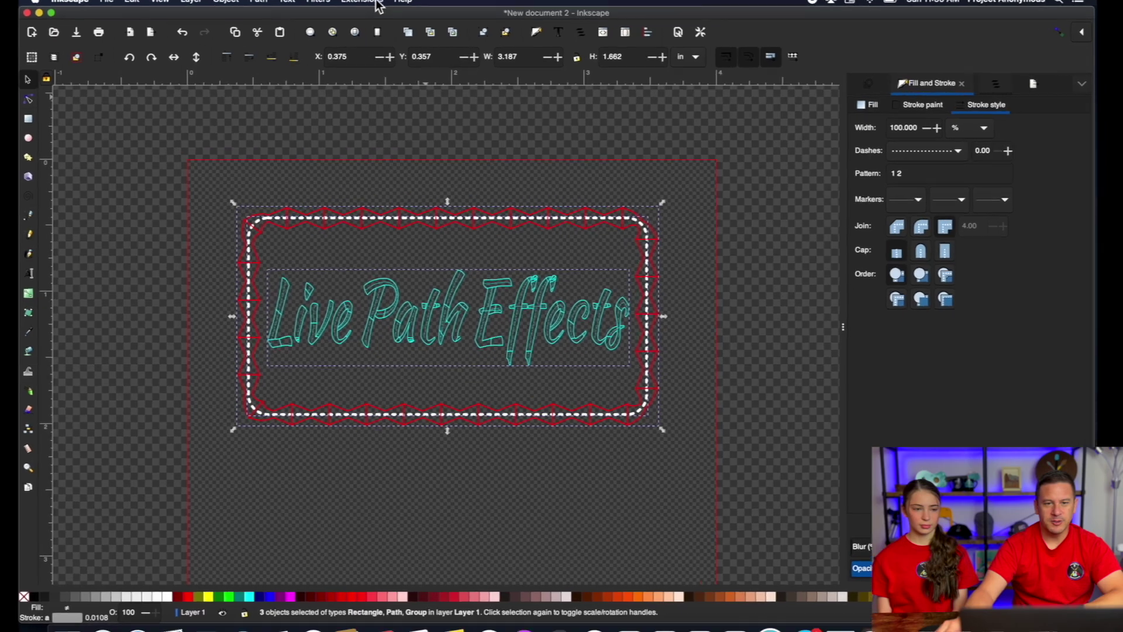
click(378, 6)
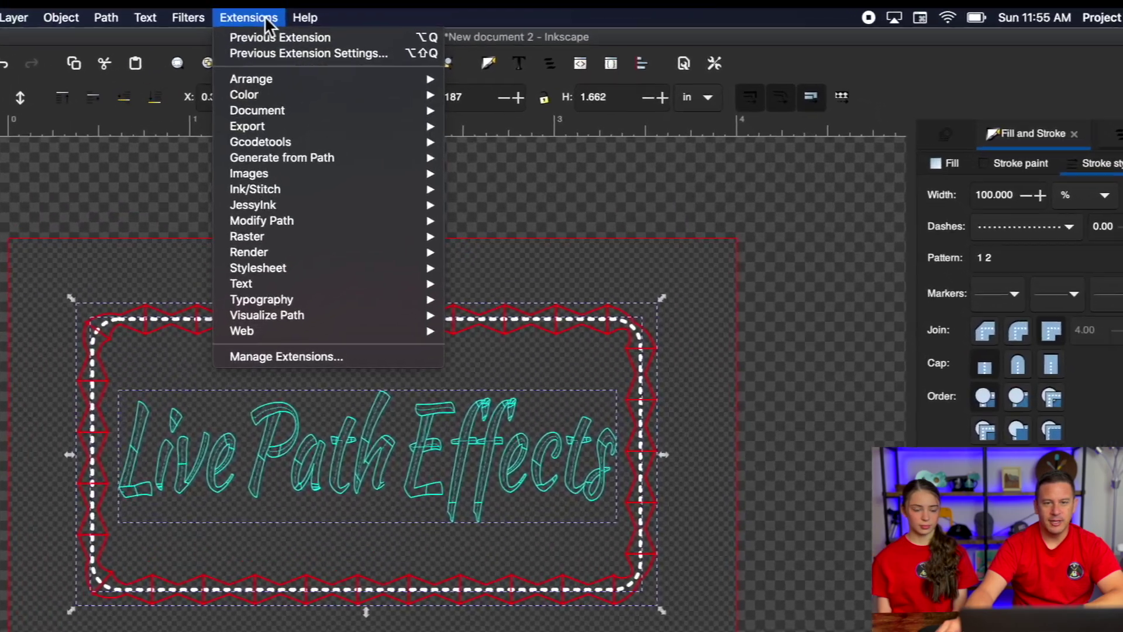
mouse_move(428, 93)
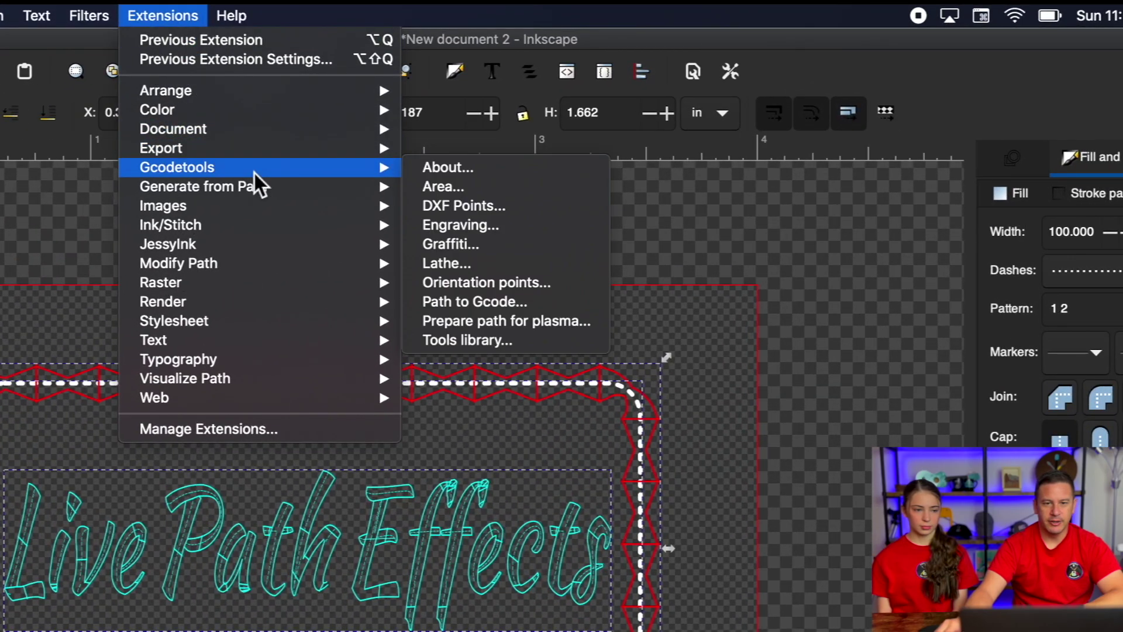
mouse_move(264, 225)
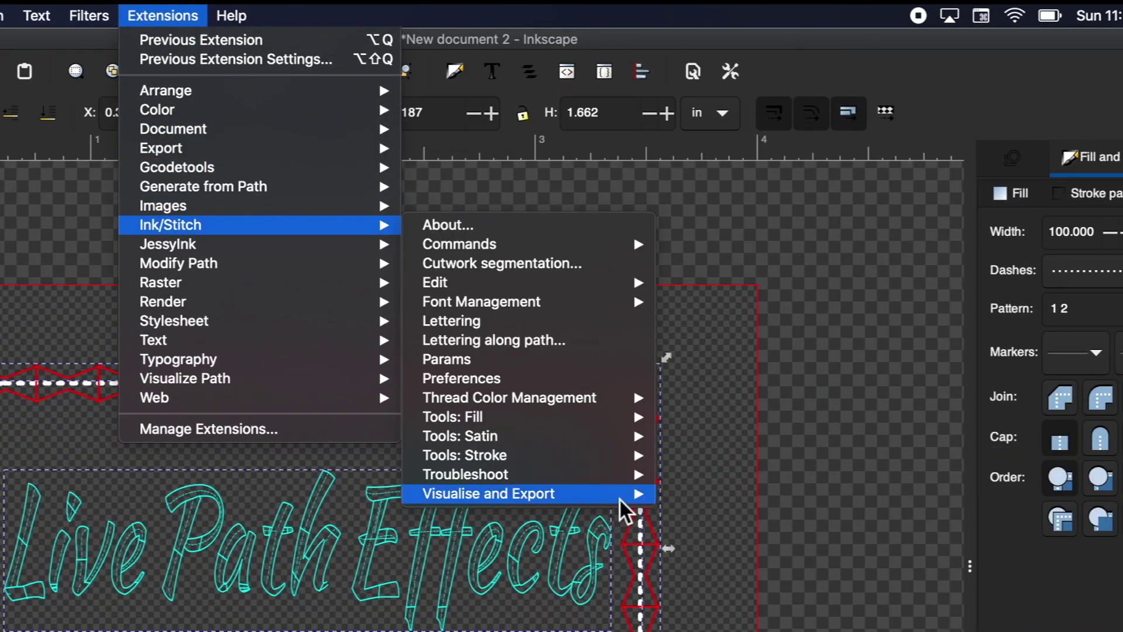
mouse_move(619, 494)
click(789, 553)
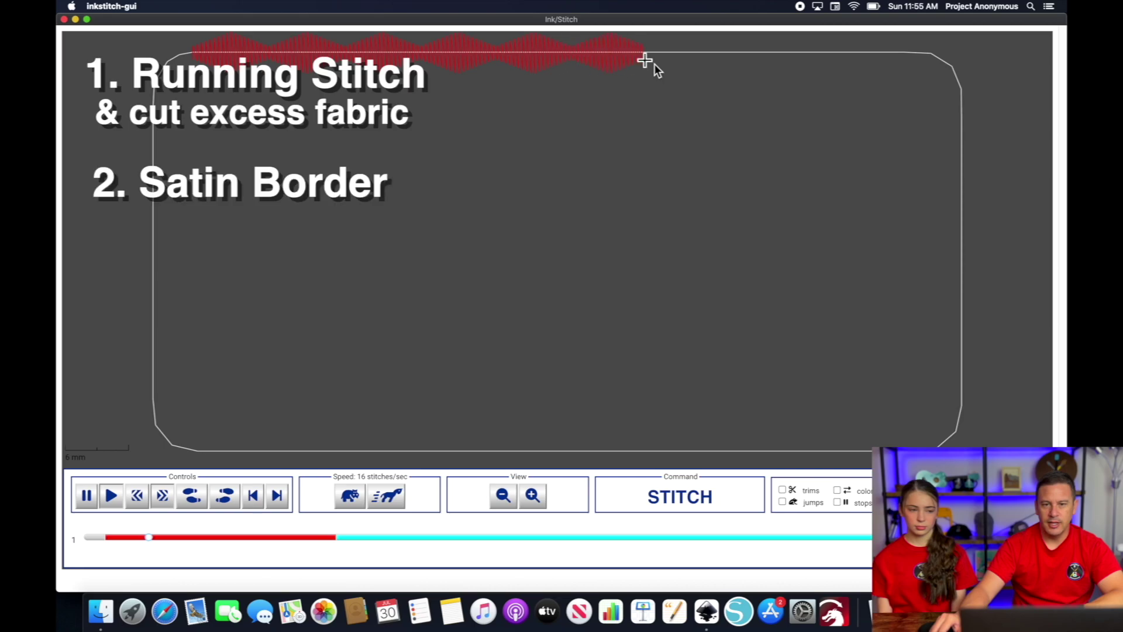
click(402, 501)
click(401, 500)
click(401, 501)
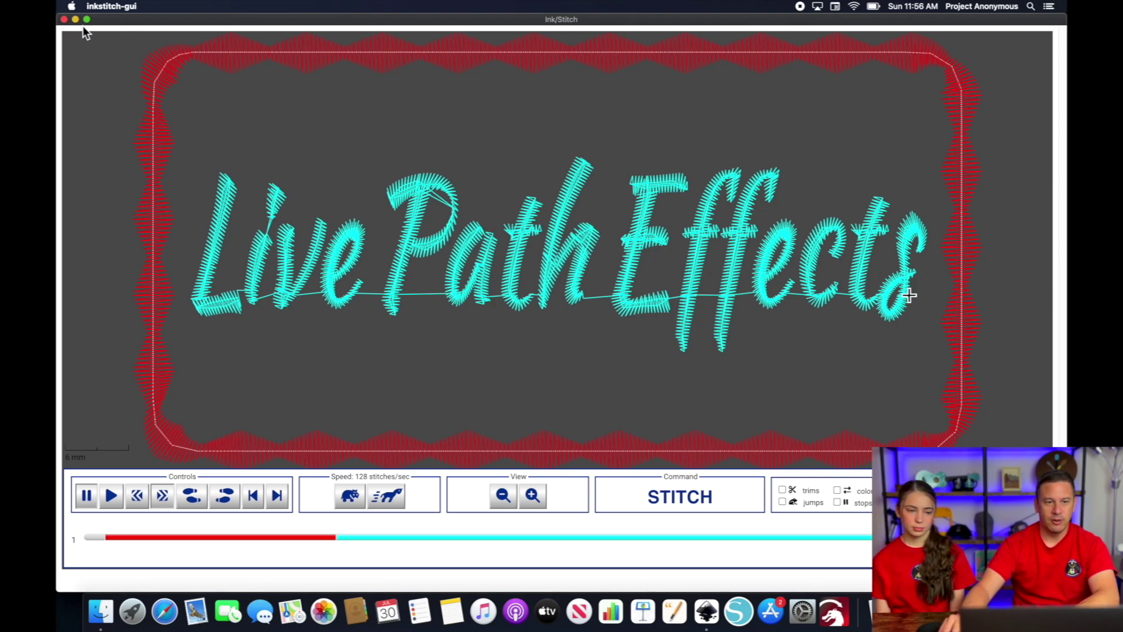
click(64, 20)
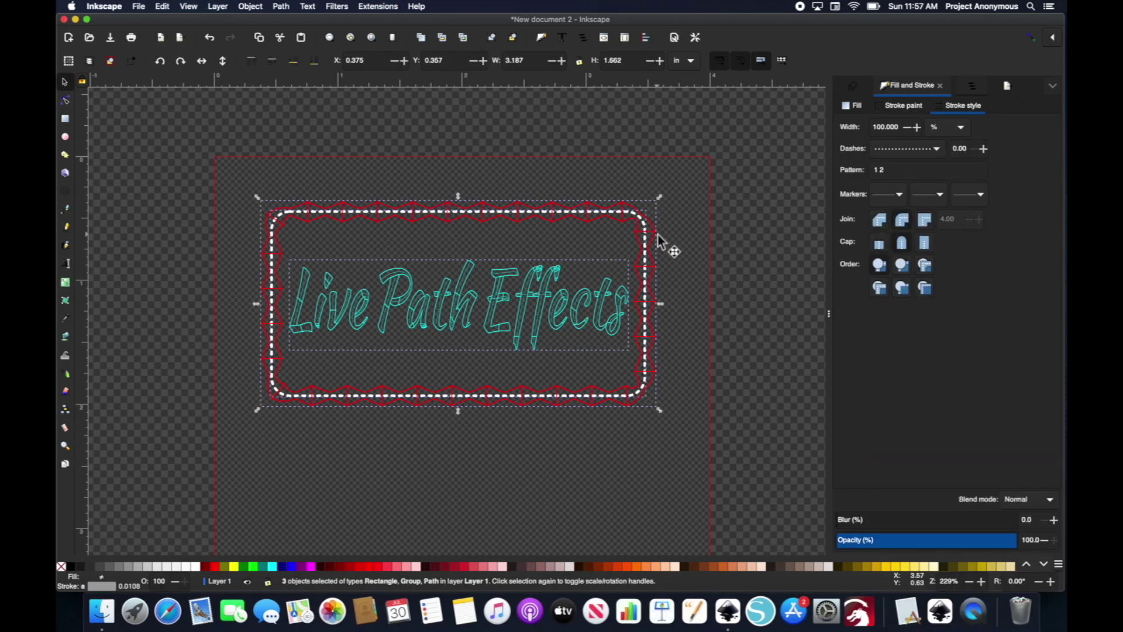
Step: Re-stack the objects in order of selection with Ink/Stitch's Edit tools
click(377, 6)
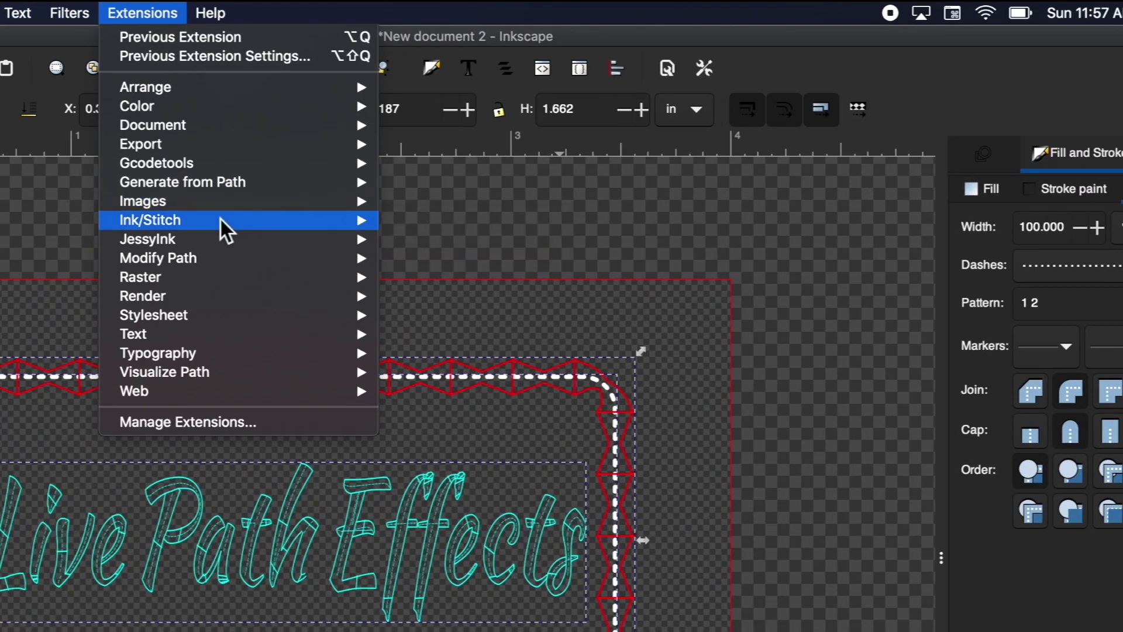
mouse_move(225, 231)
mouse_move(546, 284)
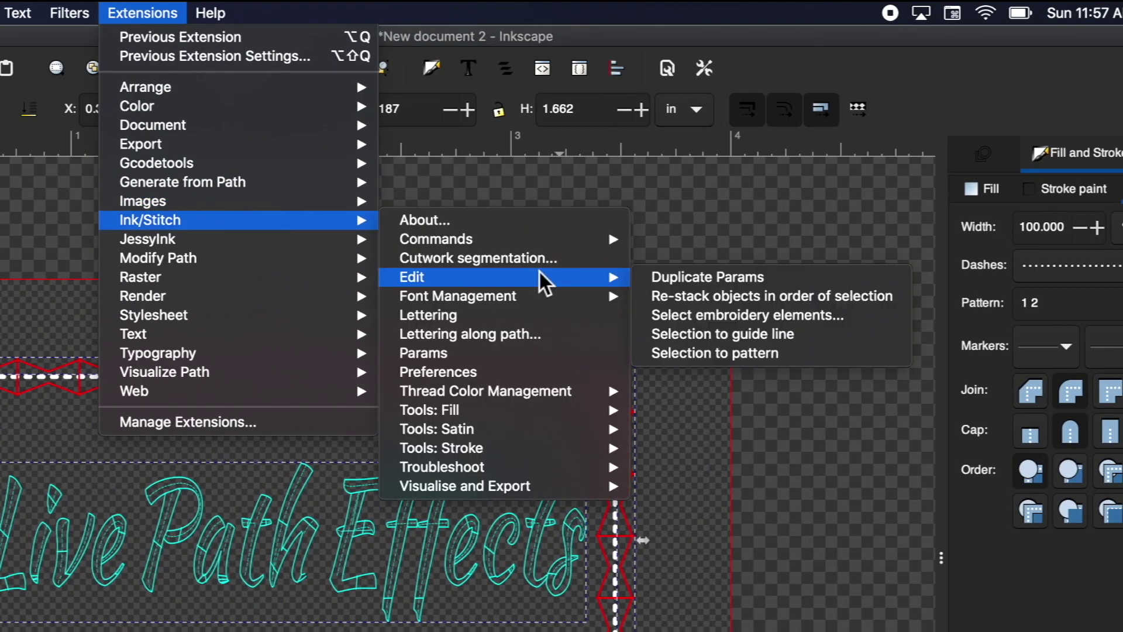
click(775, 310)
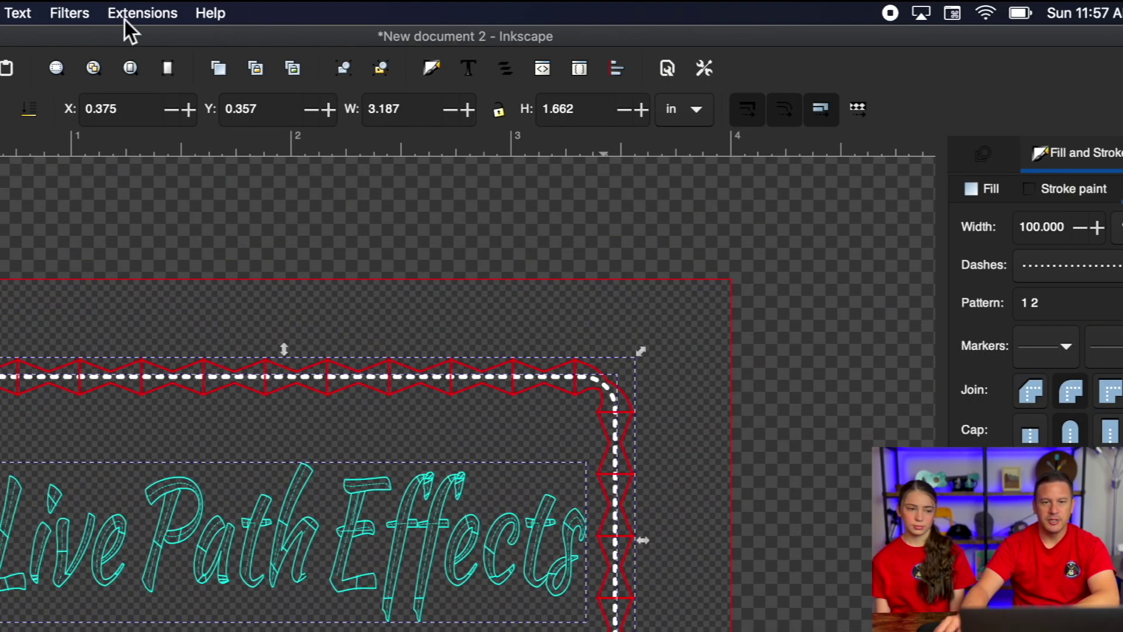
Step: Launch the Ink/Stitch Simulator from Visualise and Export
click(128, 13)
mouse_move(293, 219)
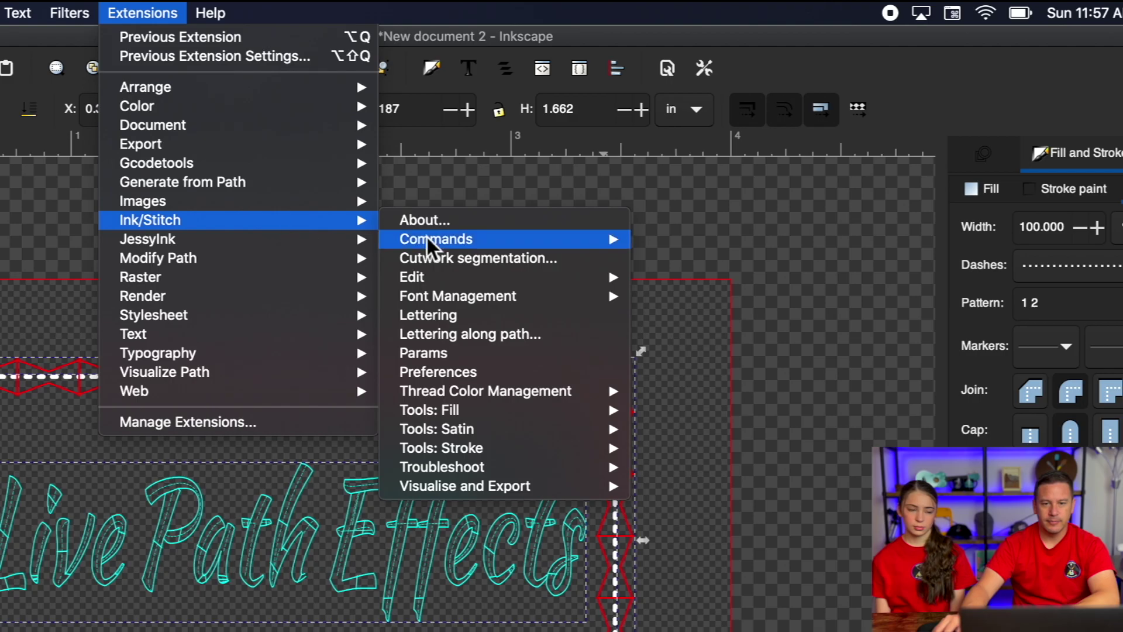
mouse_move(608, 491)
click(738, 543)
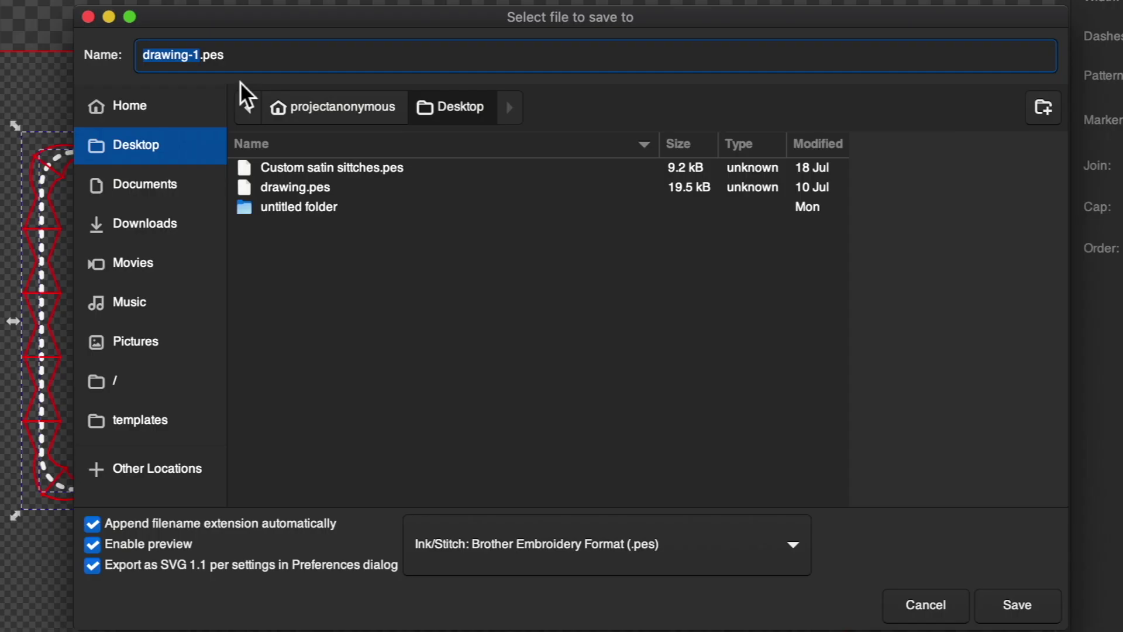
Step: Name the file 'Live Path Effects' and choose the Ink/Stitch ZIP multiple-formats export type
text(Live Path Effects)
click(797, 539)
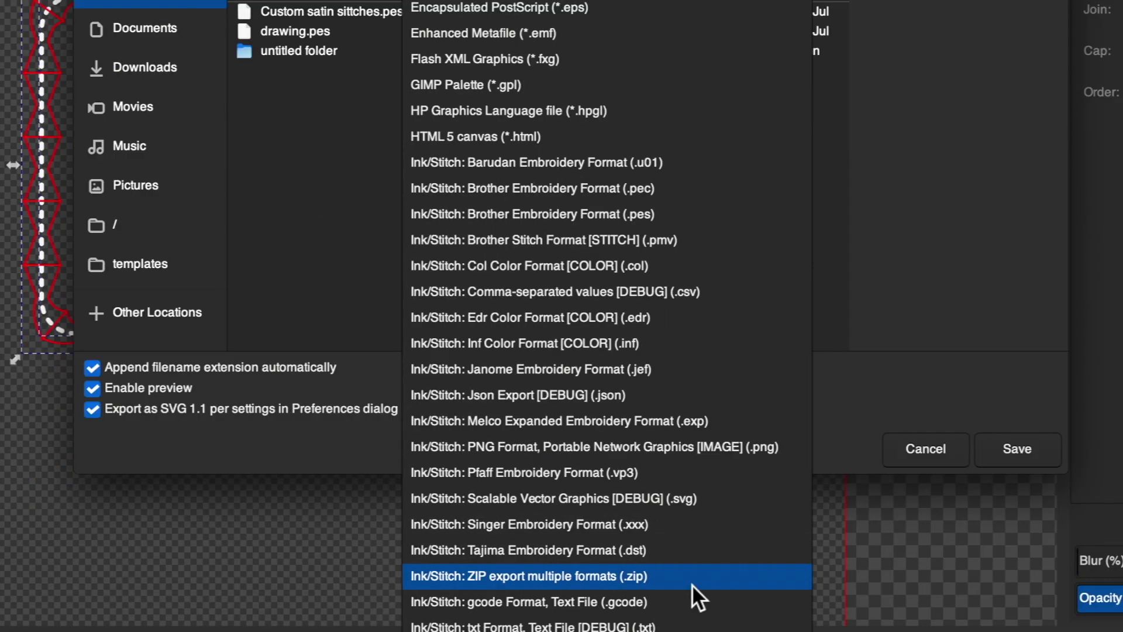
click(692, 579)
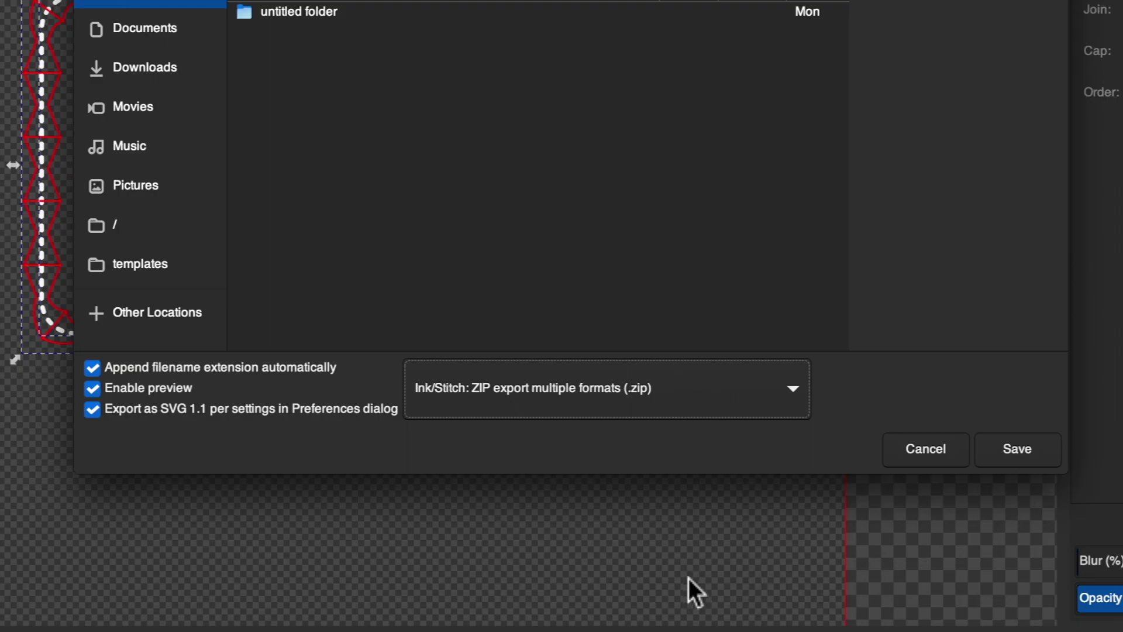